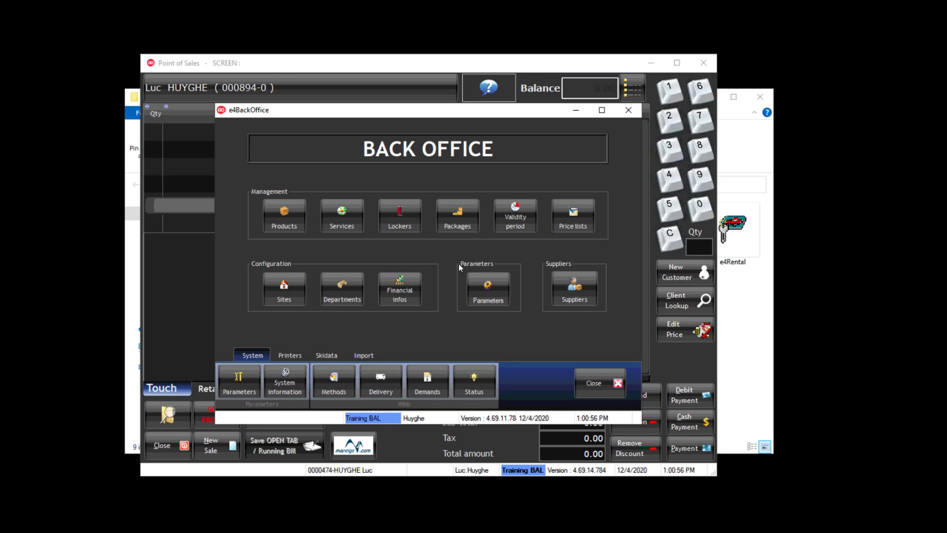
# - Inspect the ADULT SEASON PASS (AGES 19 - 64) service's accounting settings, priced 581.28 $
pyautogui.click(345, 219)
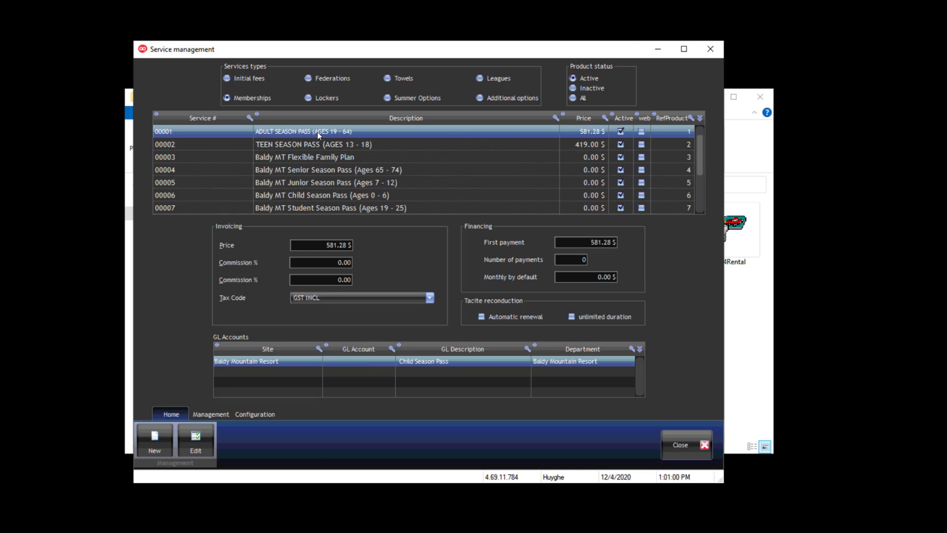
pyautogui.doubleClick(318, 132)
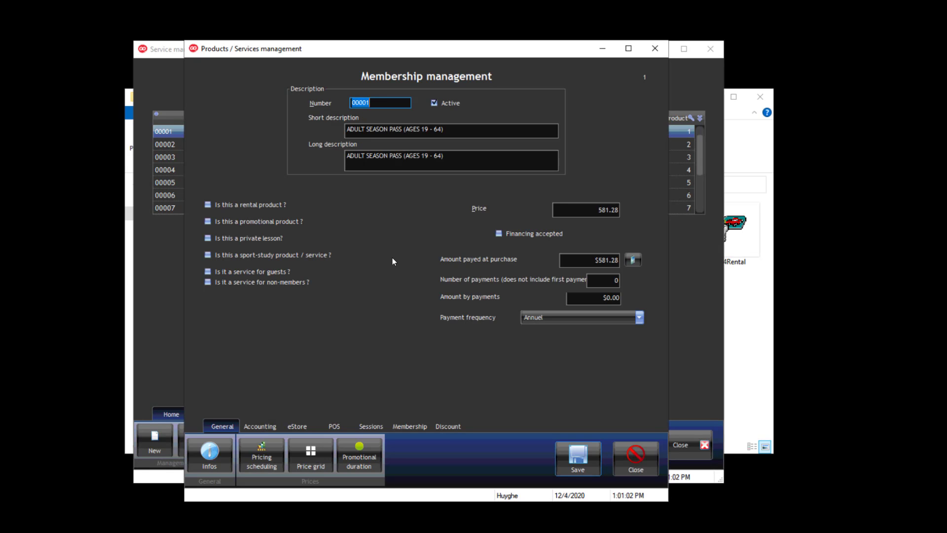
pyautogui.click(268, 425)
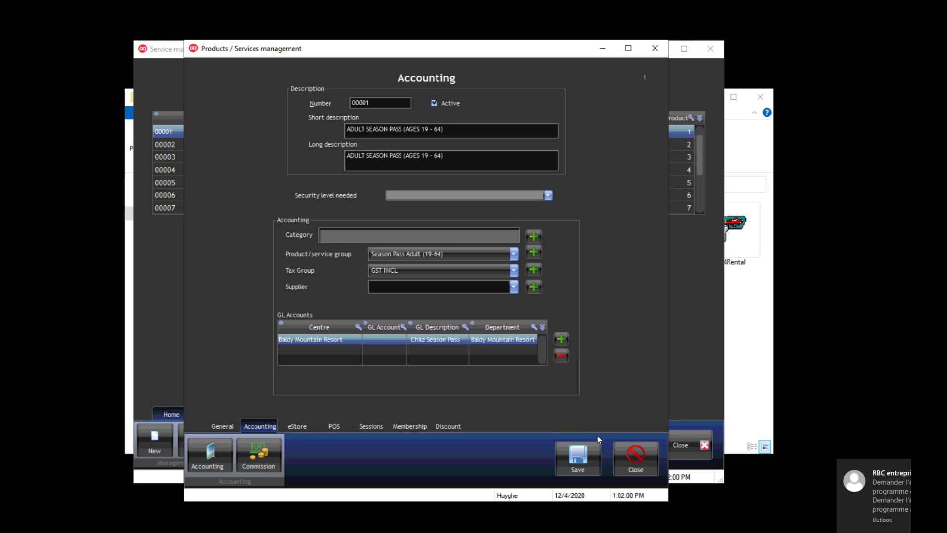
pyautogui.click(623, 457)
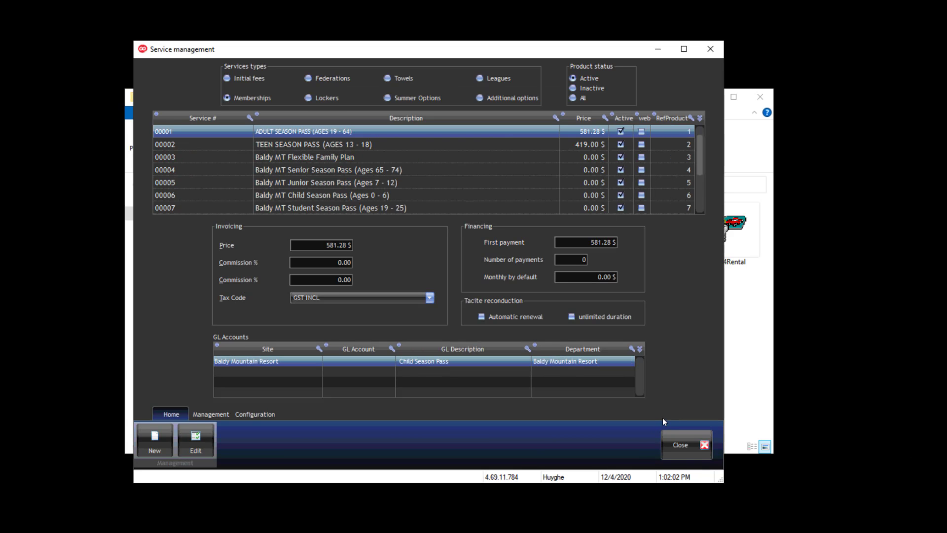
# - Assign Microsoft Print to PDF as the standard 8.5 invoices printer and save the configuration
pyautogui.click(678, 447)
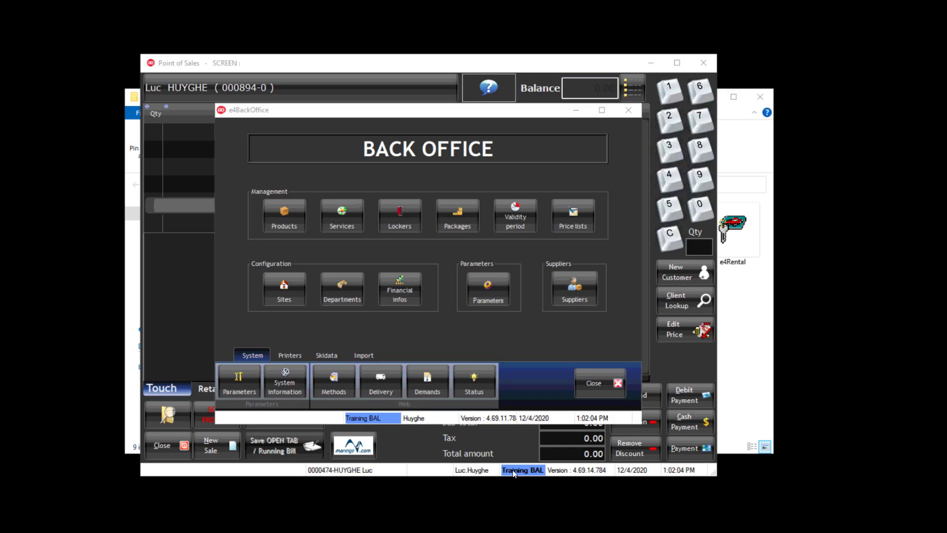
pyautogui.press('Escape')
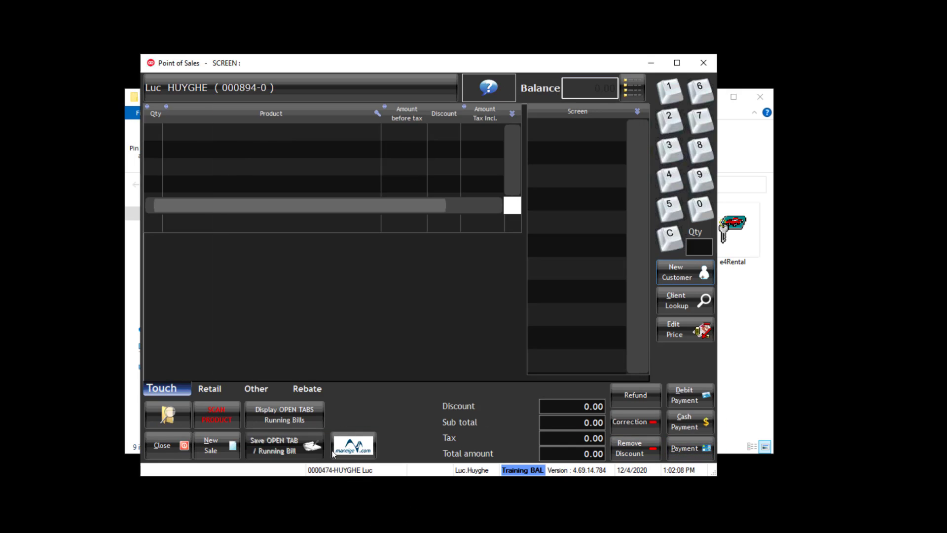
pyautogui.click(259, 387)
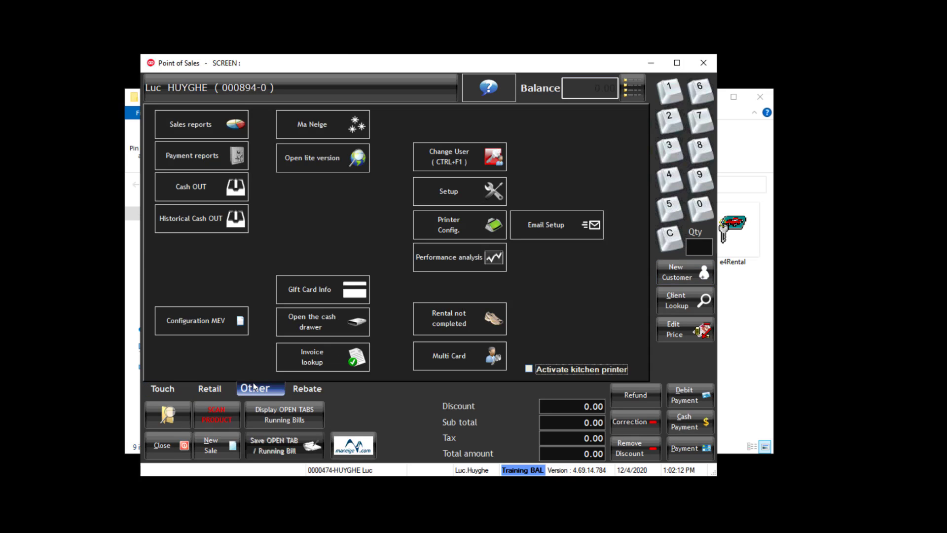
pyautogui.click(439, 231)
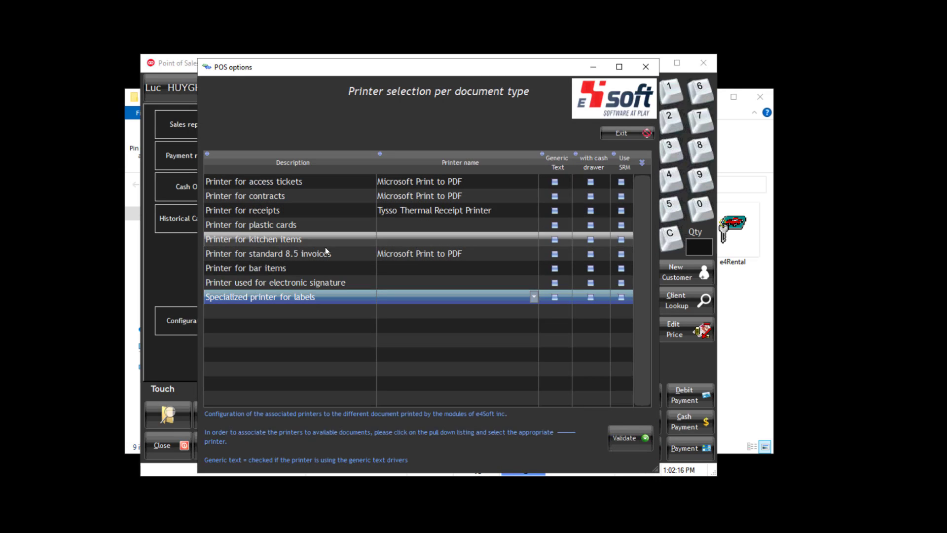
pyautogui.click(531, 253)
pyautogui.click(531, 253)
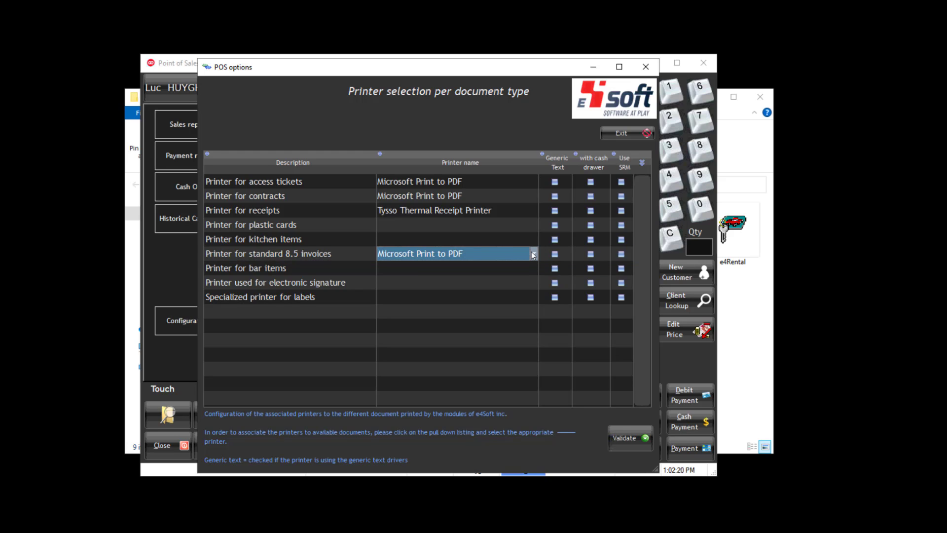
pyautogui.click(534, 253)
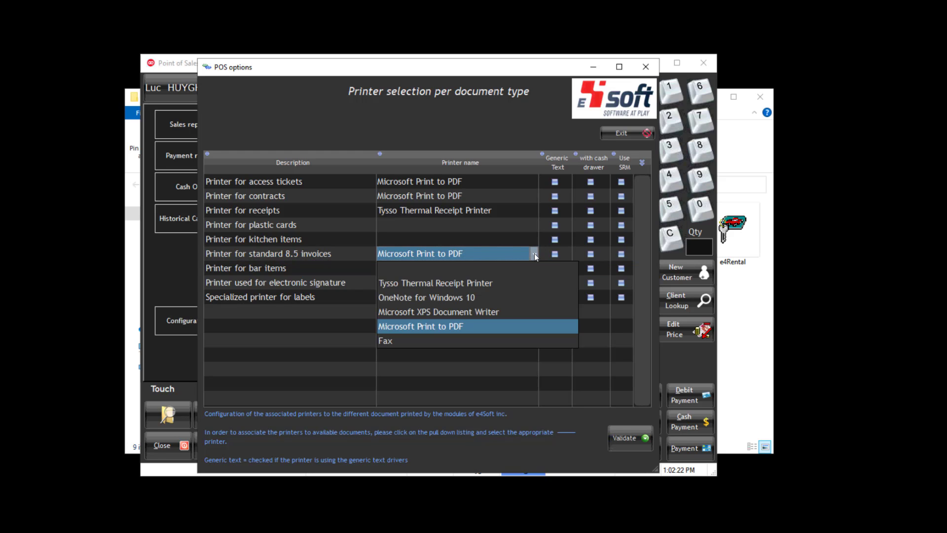
pyautogui.click(534, 253)
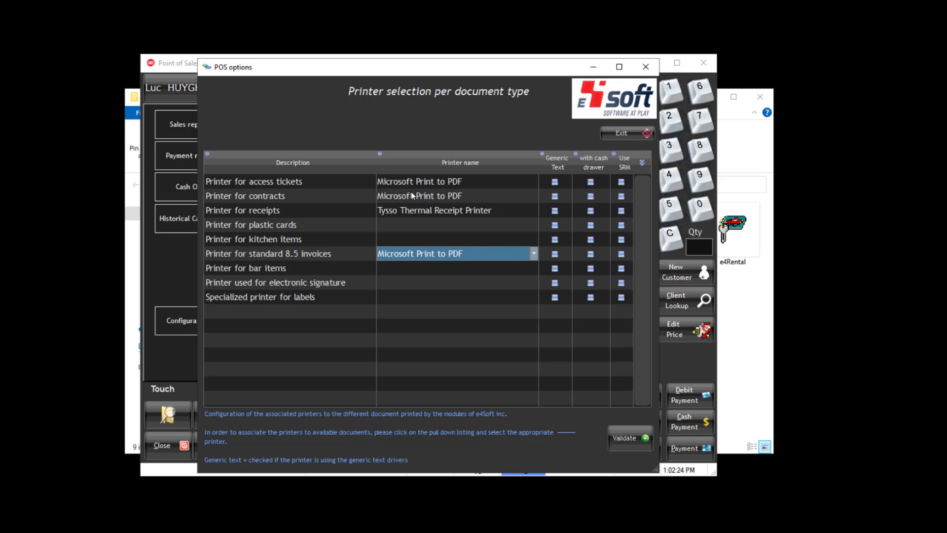
pyautogui.click(623, 439)
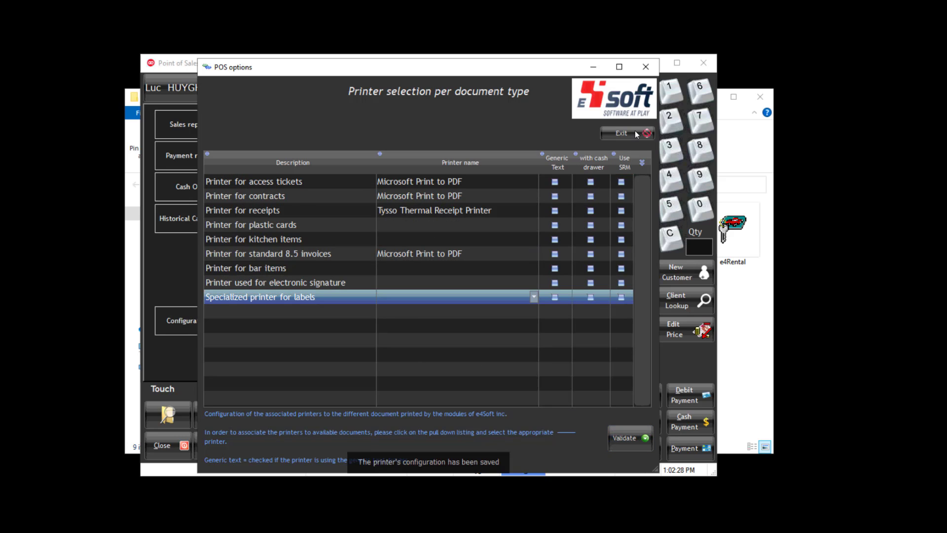
pyautogui.click(621, 133)
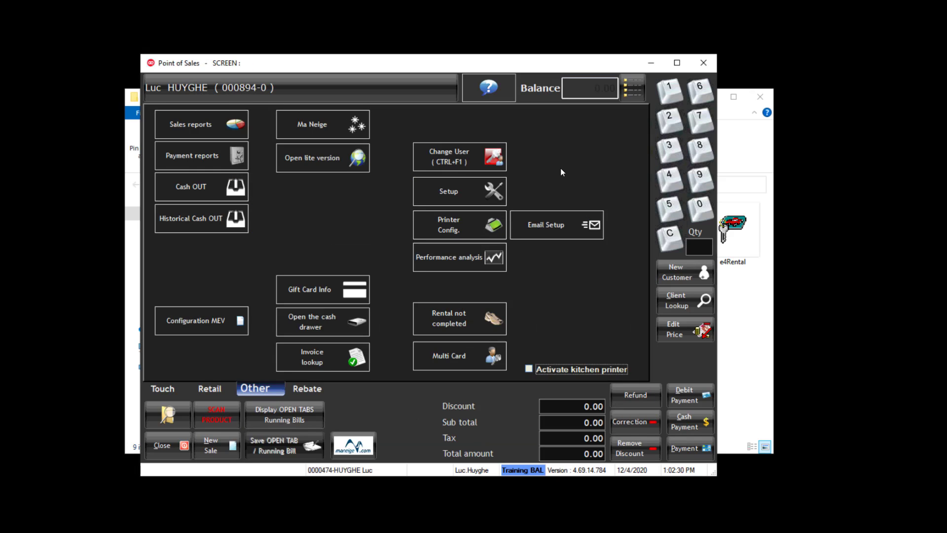
# - Enter POS setup with the PIN, review cash drawers 001–003, and exit without changes
pyautogui.click(471, 192)
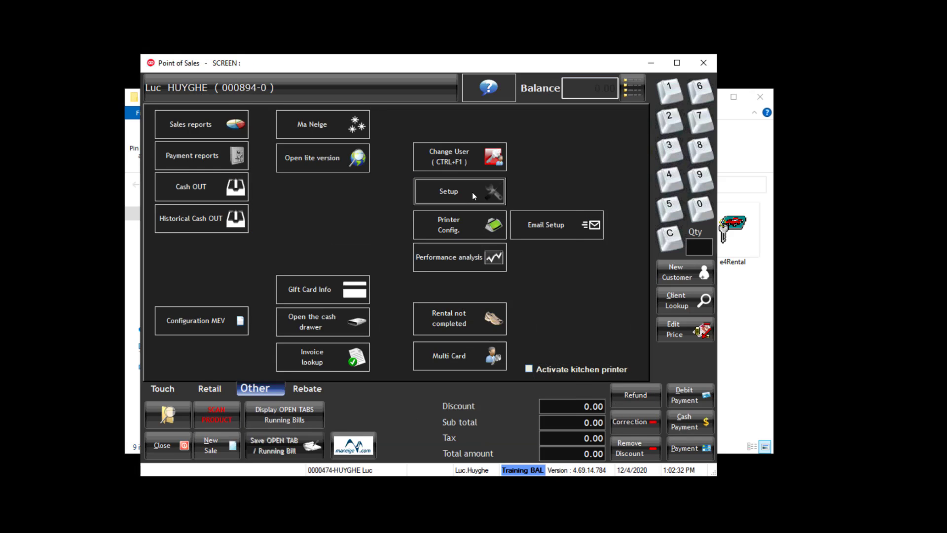
pyautogui.write('1•••')
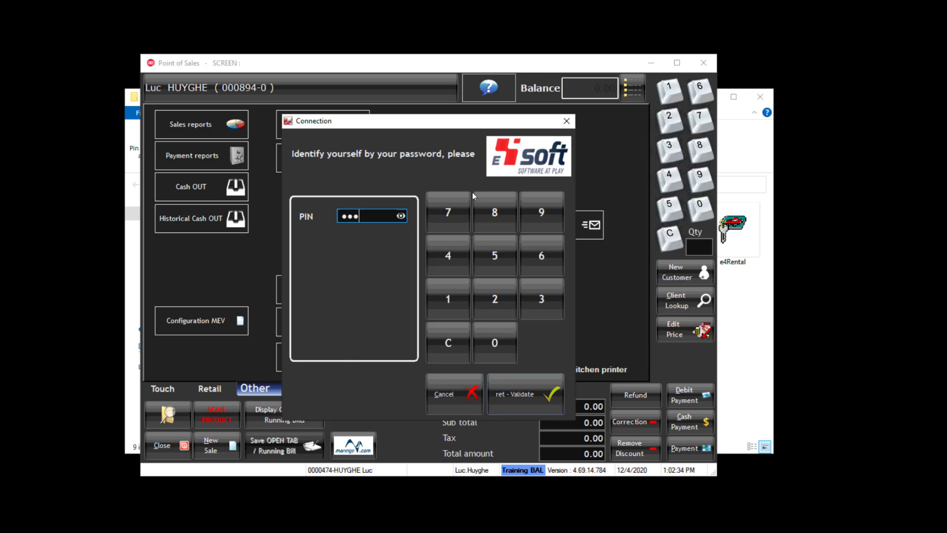
pyautogui.press('Return')
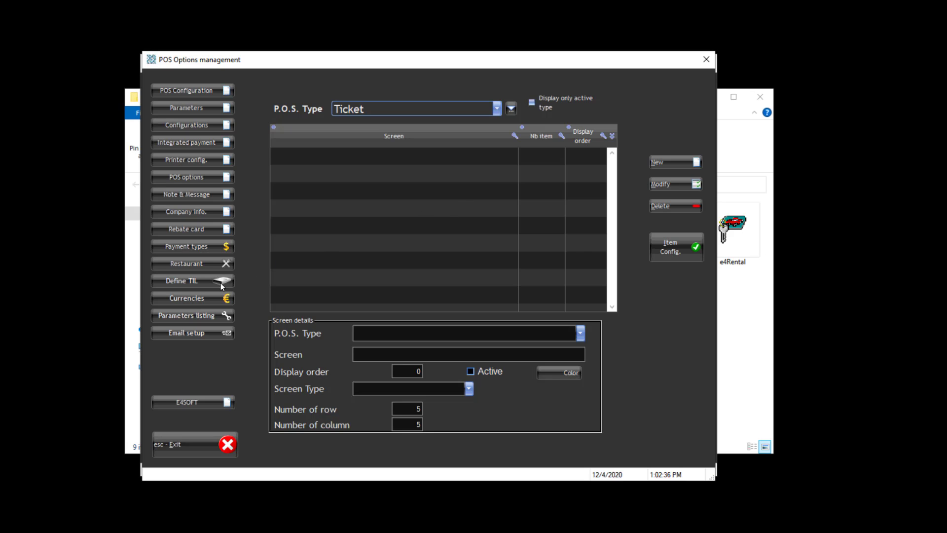
pyautogui.click(217, 284)
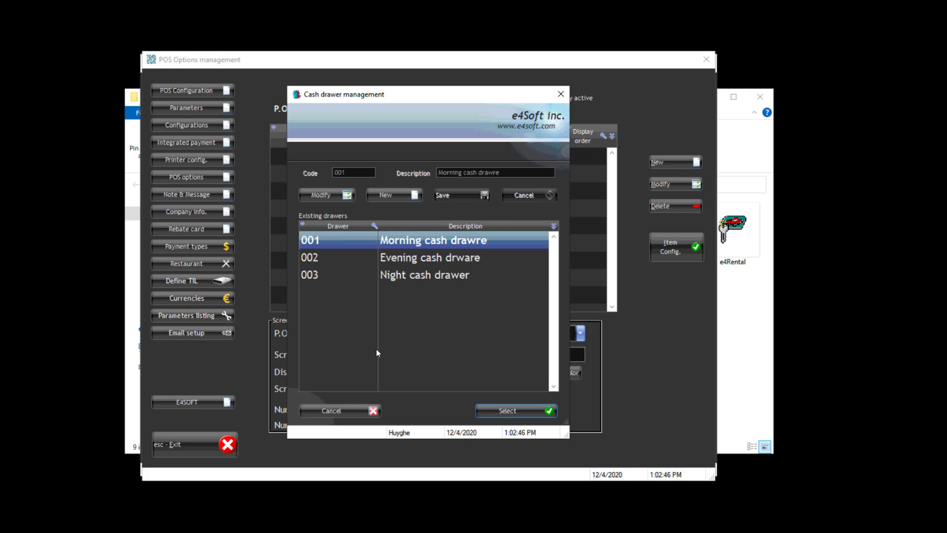
pyautogui.click(372, 414)
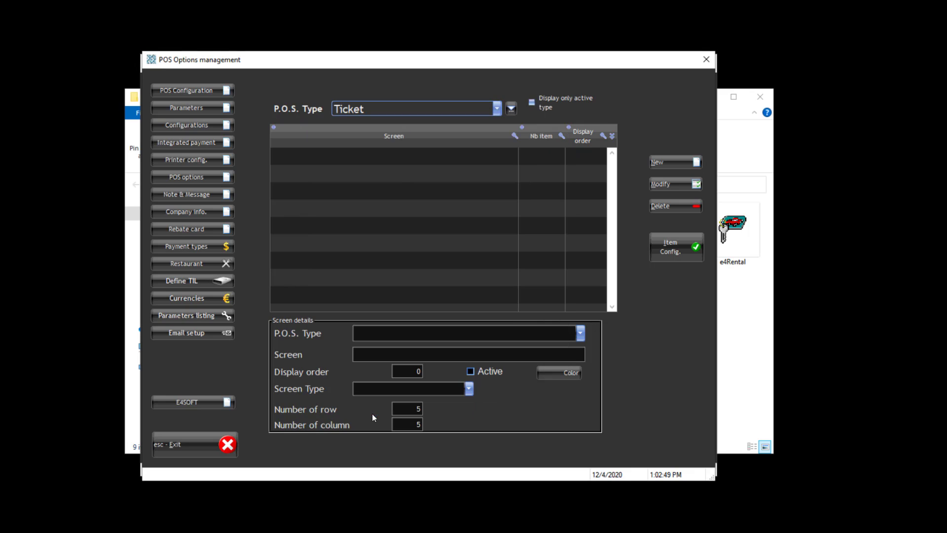
pyautogui.click(231, 443)
pyautogui.click(390, 312)
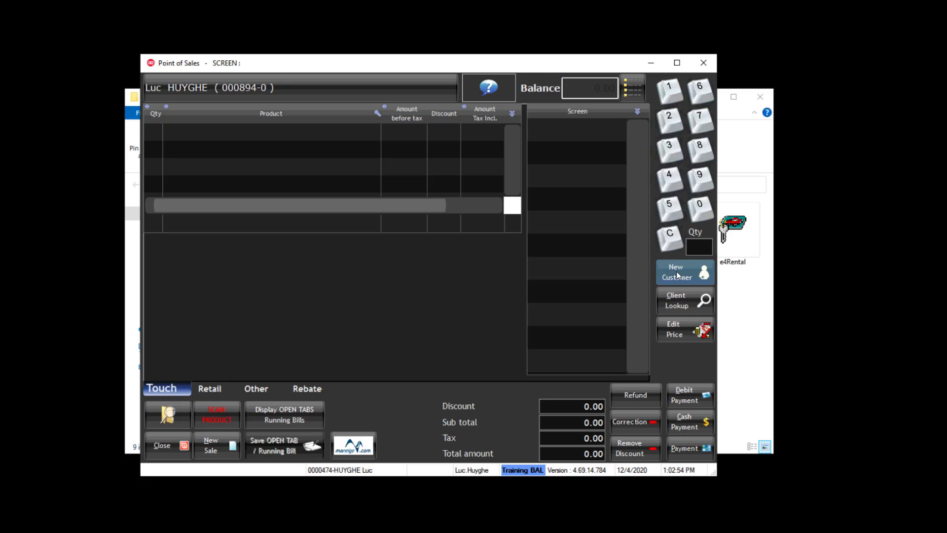
# - Start creating a new member and enter the member's last and first names
pyautogui.click(677, 275)
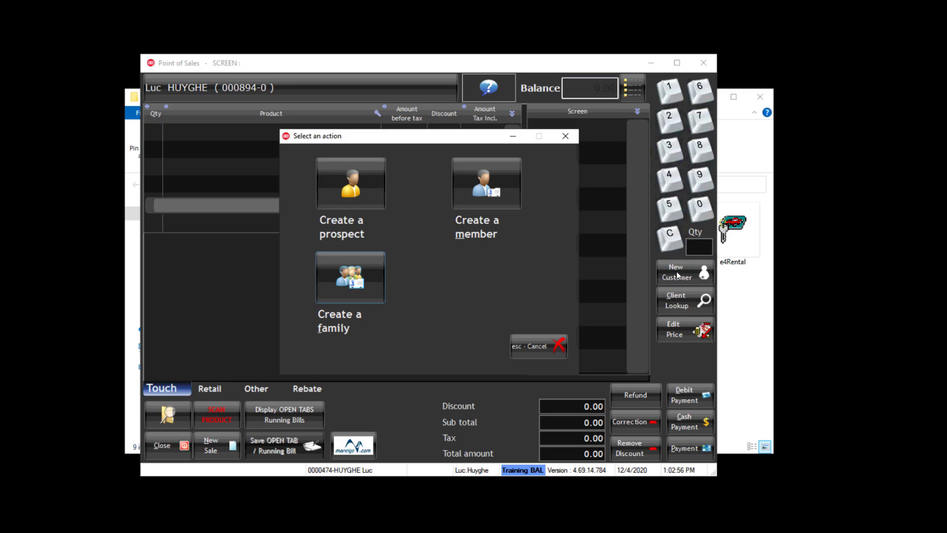
pyautogui.click(515, 185)
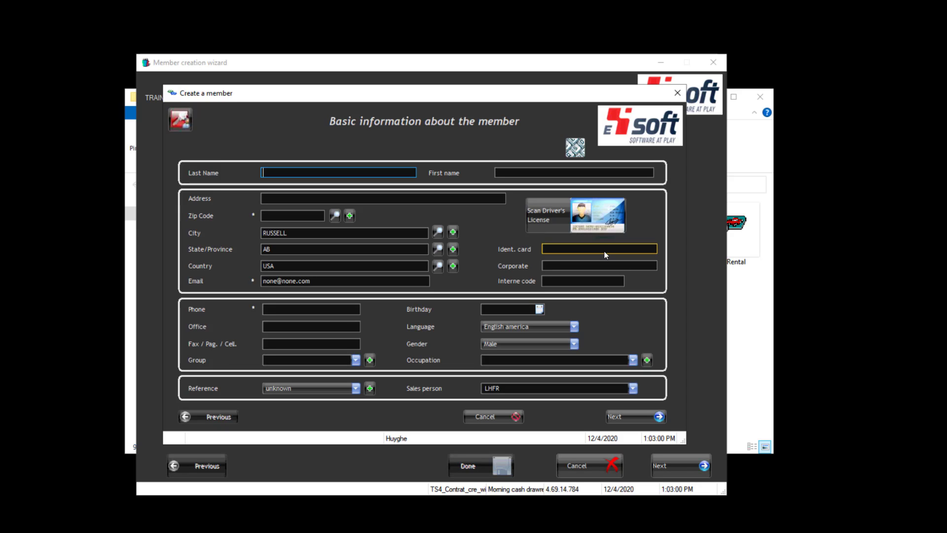
pyautogui.press('Tab')
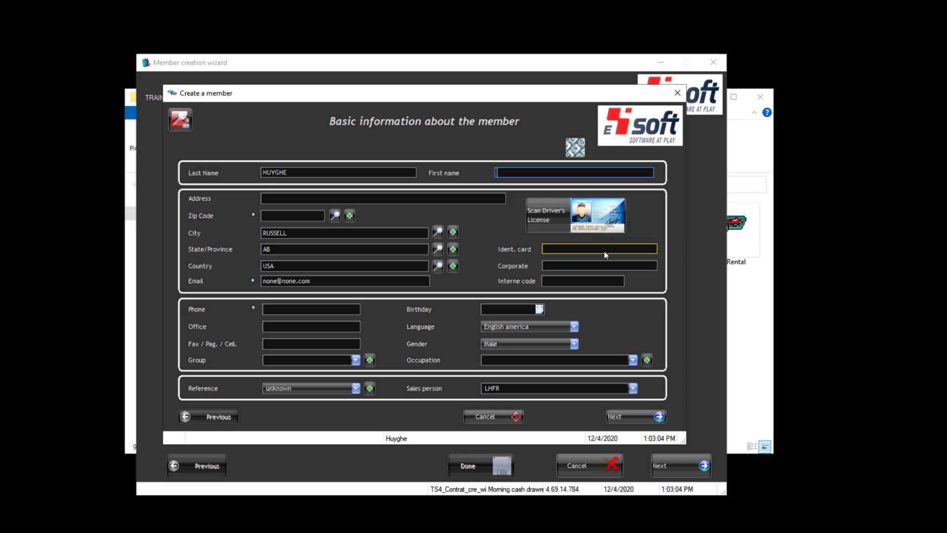
pyautogui.press('Tab')
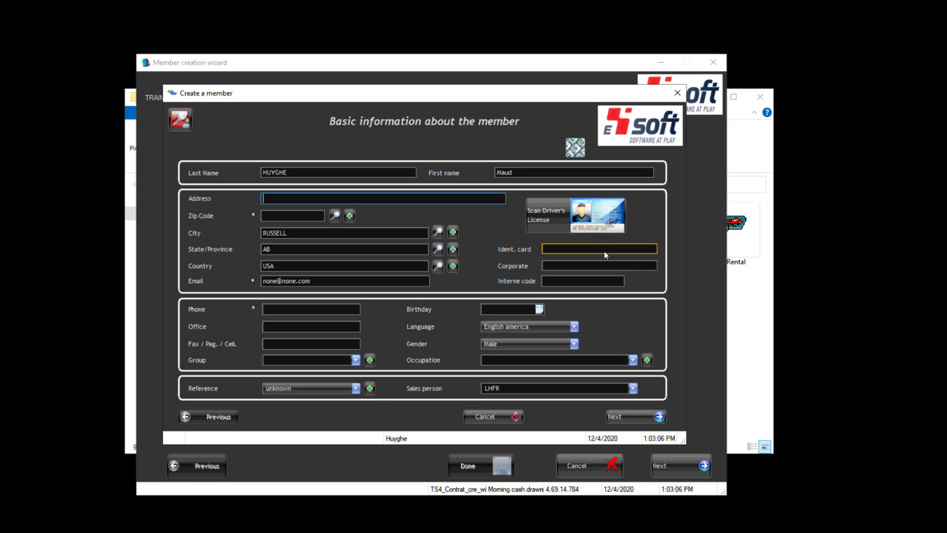
# - Fill in the member's address, postal code (auto-filling city and province), phone number and birth date
pyautogui.write('adress')
pyautogui.press('Tab')
pyautogui.write('j6a5m1')
pyautogui.press('Tab')
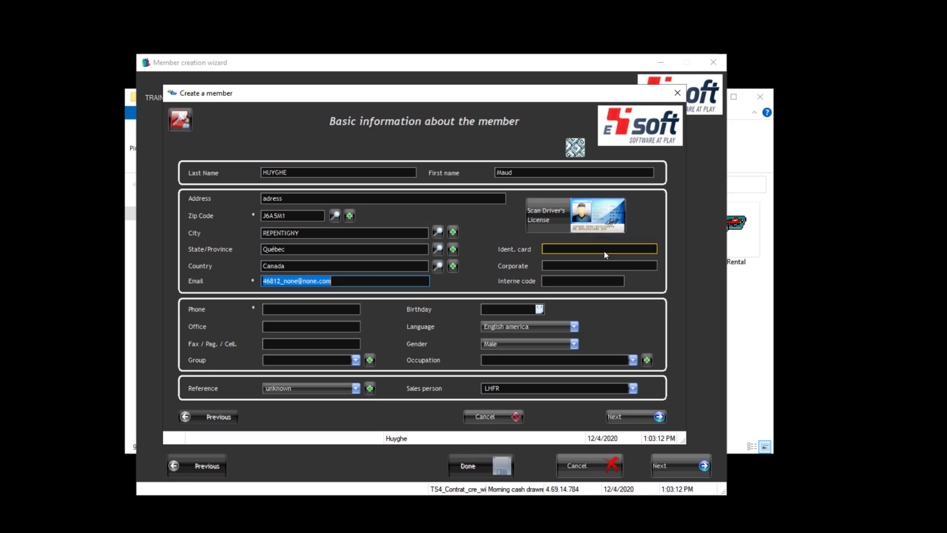
pyautogui.press('Tab')
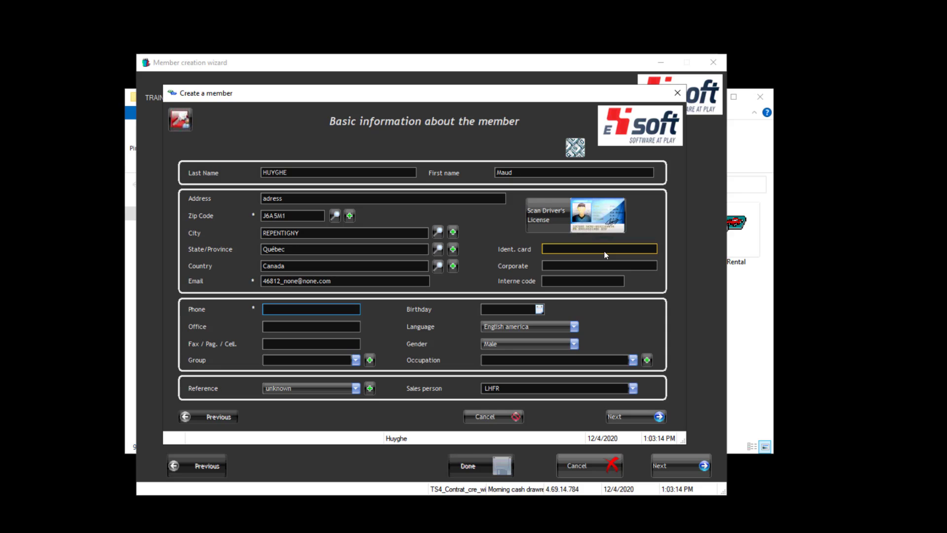
pyautogui.press('Tab')
pyautogui.press('Tab')
pyautogui.press('Tab')
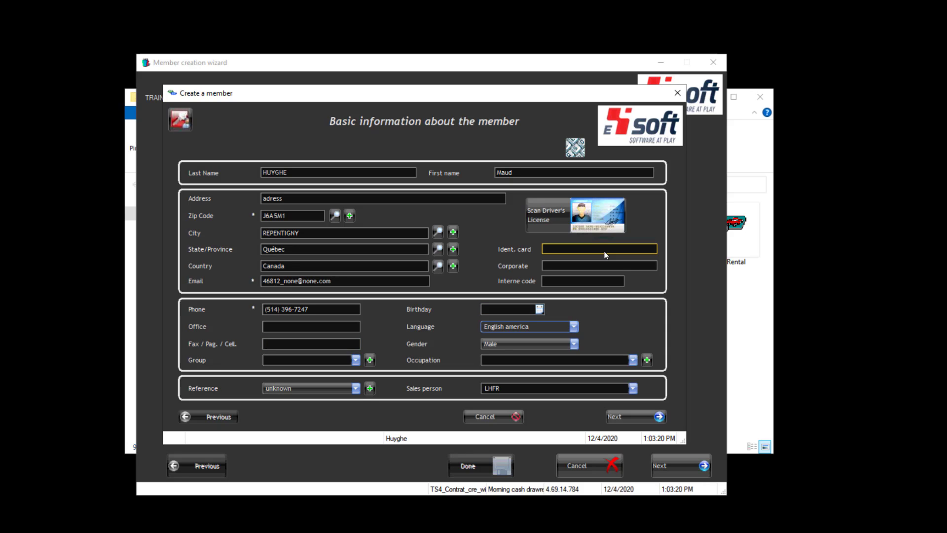
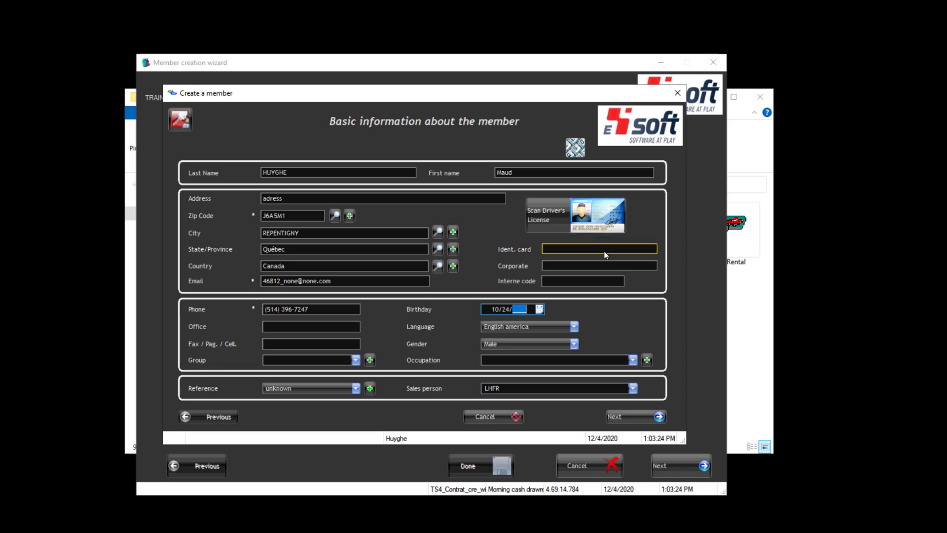
pyautogui.press('Tab')
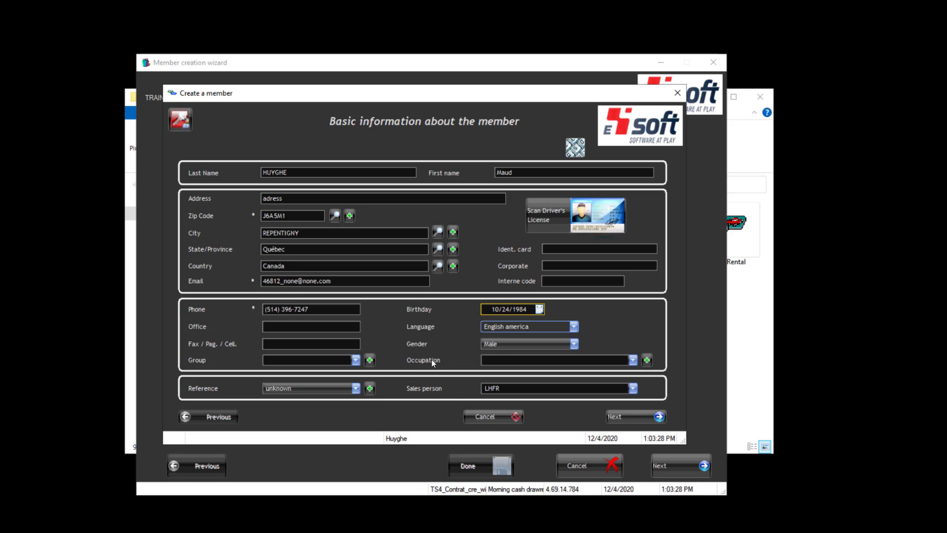
pyautogui.click(614, 417)
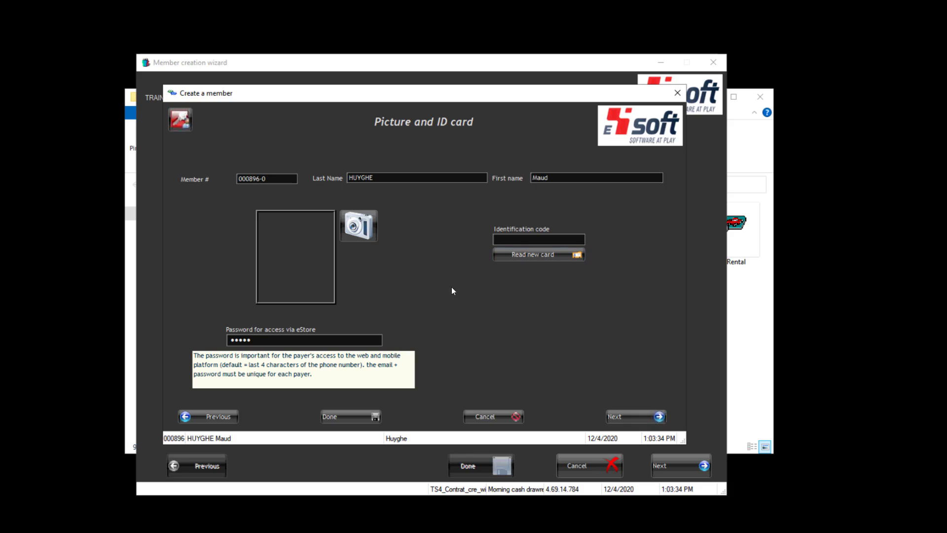
# - Finish the new member and move on to service attribution
pyautogui.click(635, 416)
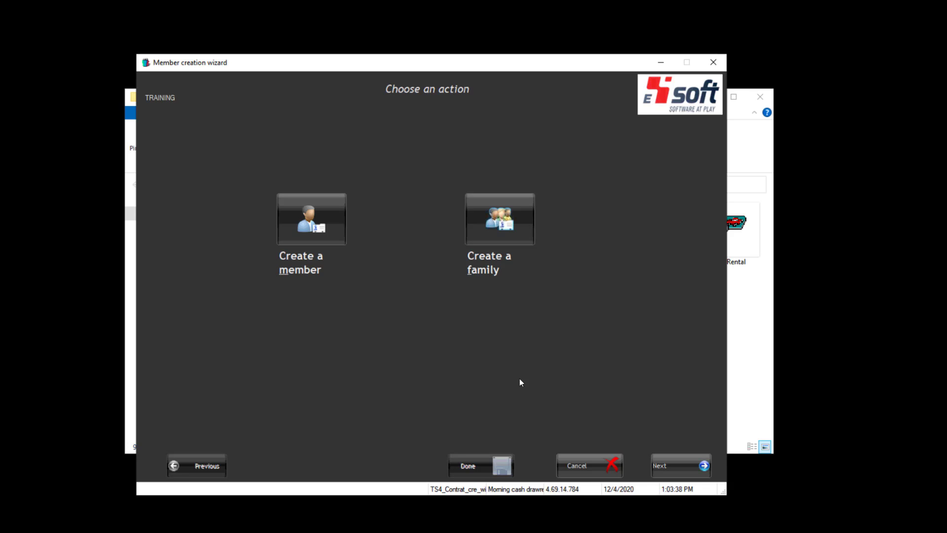
pyautogui.click(667, 465)
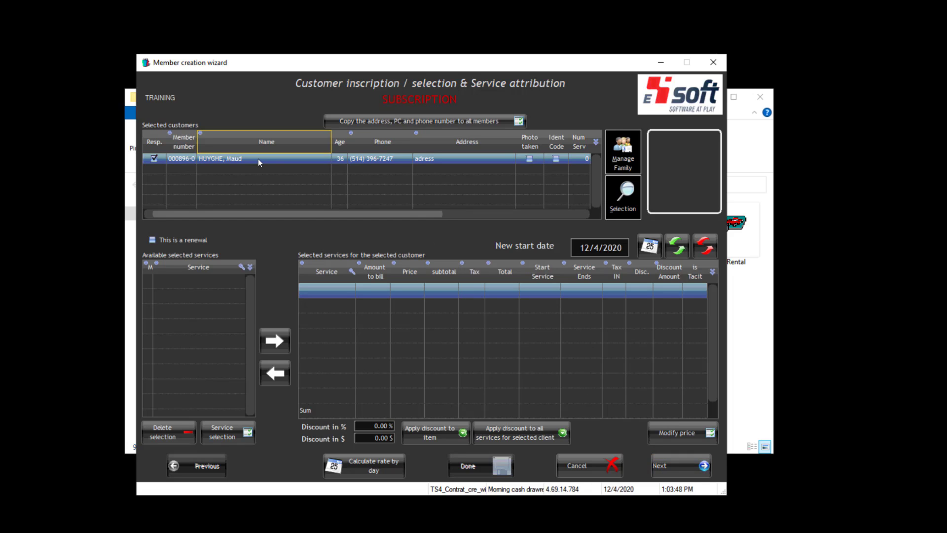
# - In service selection, use free selection filtered to the Season passes product type
pyautogui.click(235, 434)
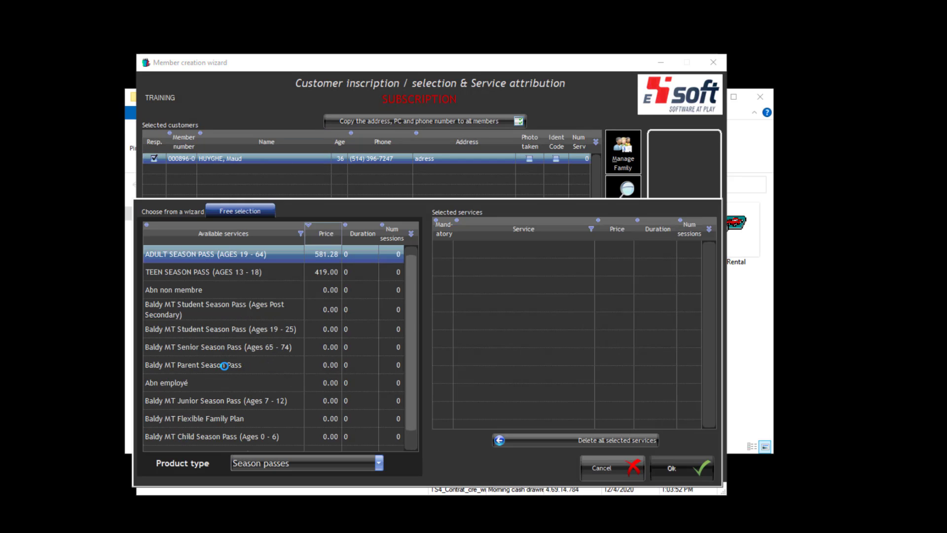
pyautogui.click(182, 212)
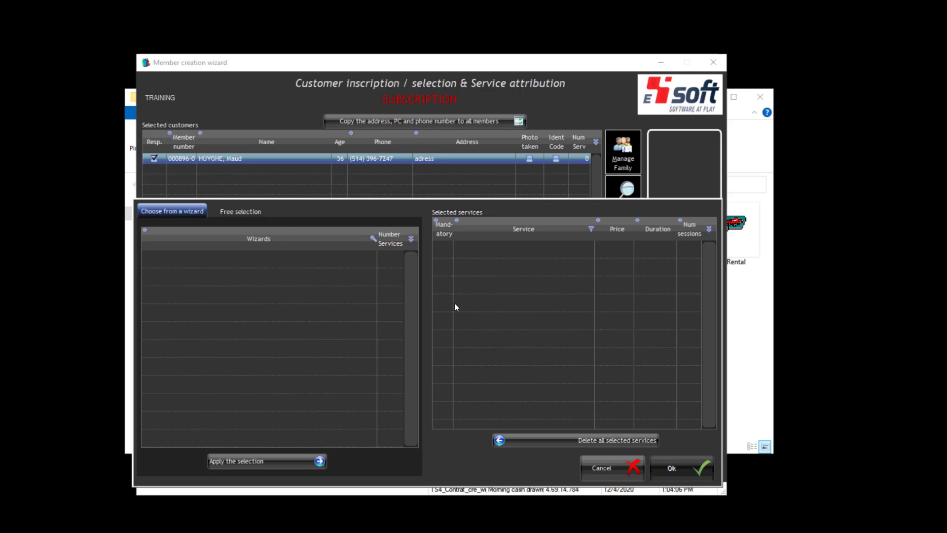
pyautogui.click(245, 215)
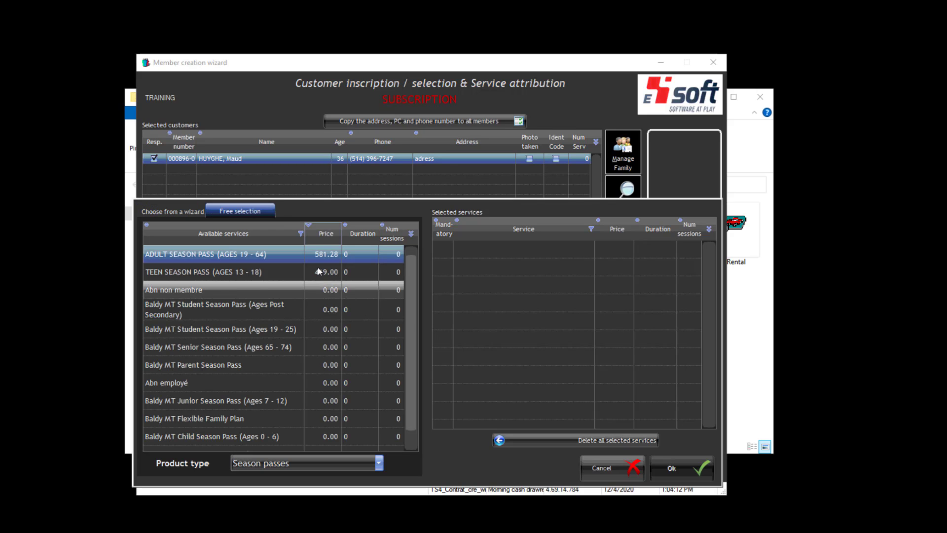
pyautogui.click(380, 463)
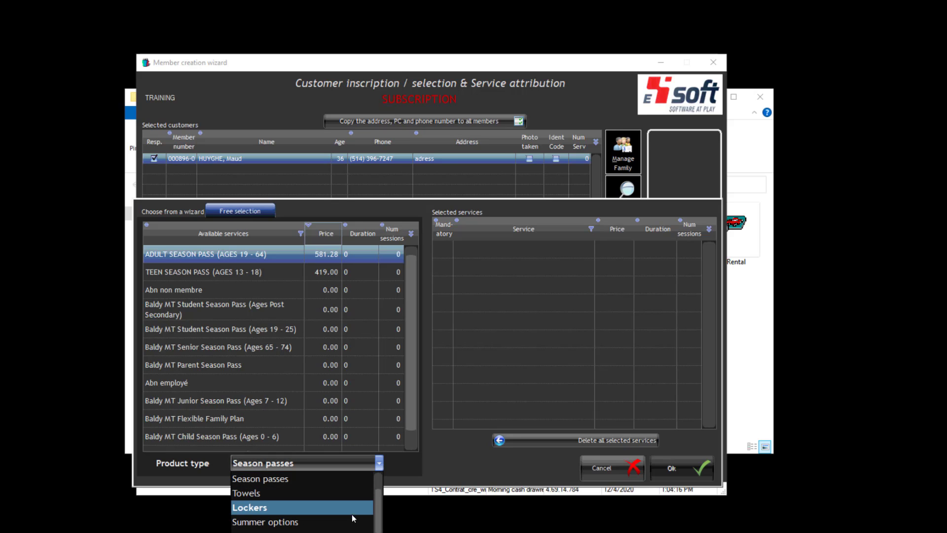
pyautogui.click(352, 493)
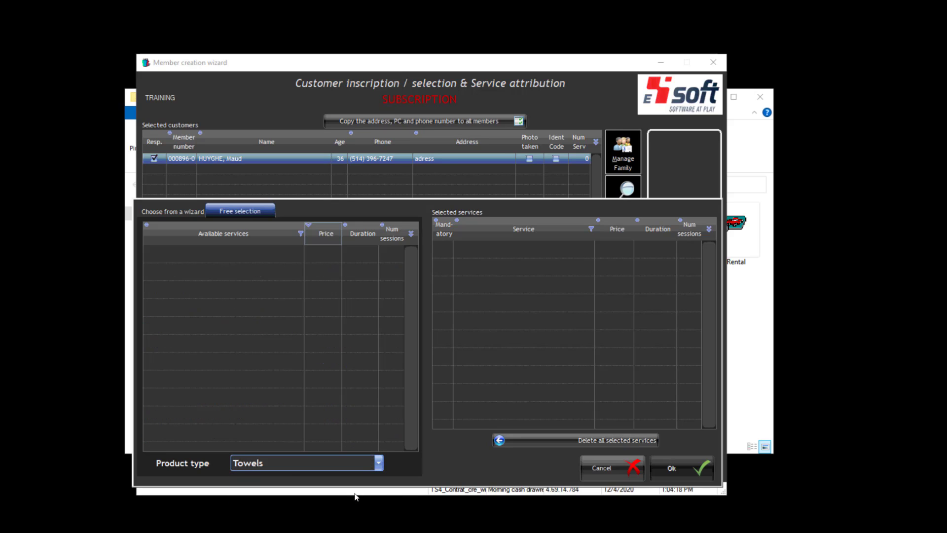
pyautogui.click(379, 462)
pyautogui.click(339, 477)
# - Sort by price, highest first, and add ADULT SEASON PASS (AGES 19 - 64) at 581.28
pyautogui.click(322, 231)
pyautogui.click(322, 232)
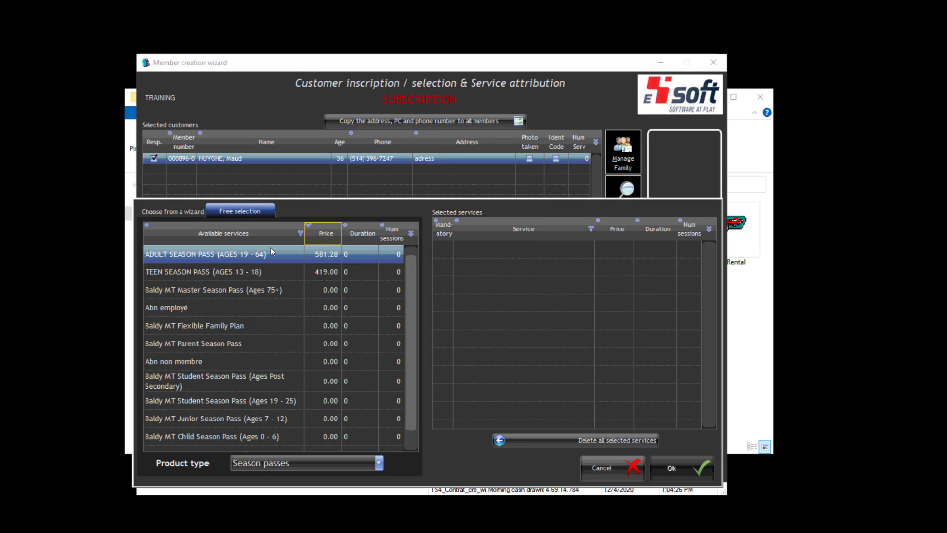
pyautogui.doubleClick(245, 254)
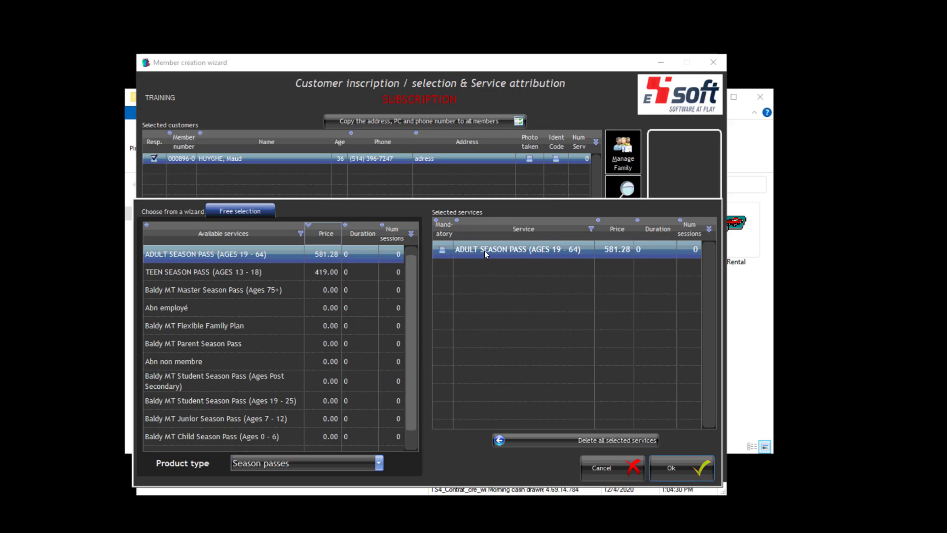
pyautogui.click(679, 472)
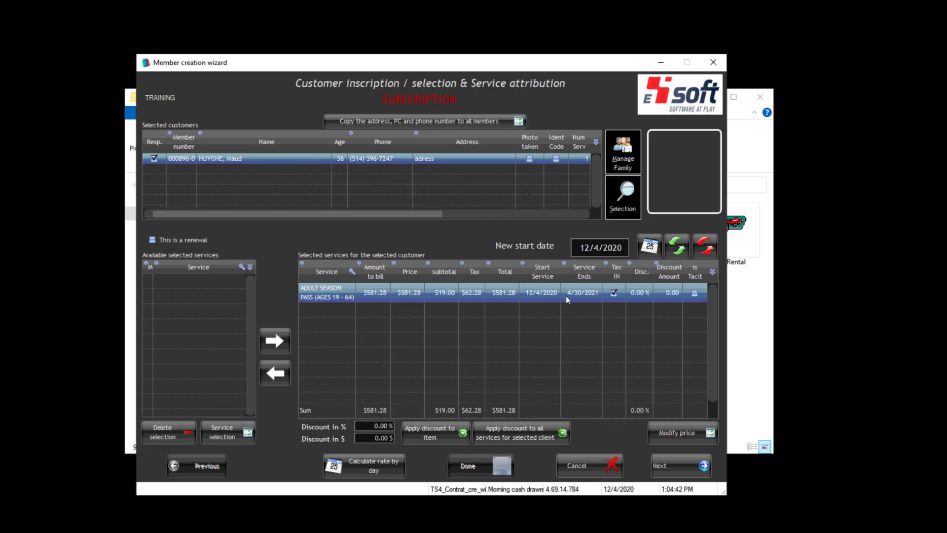
# - Check the $581.28 season pass line (12/4/2020–4/30/2021) and its discount before financing
pyautogui.click(377, 427)
pyautogui.click(672, 466)
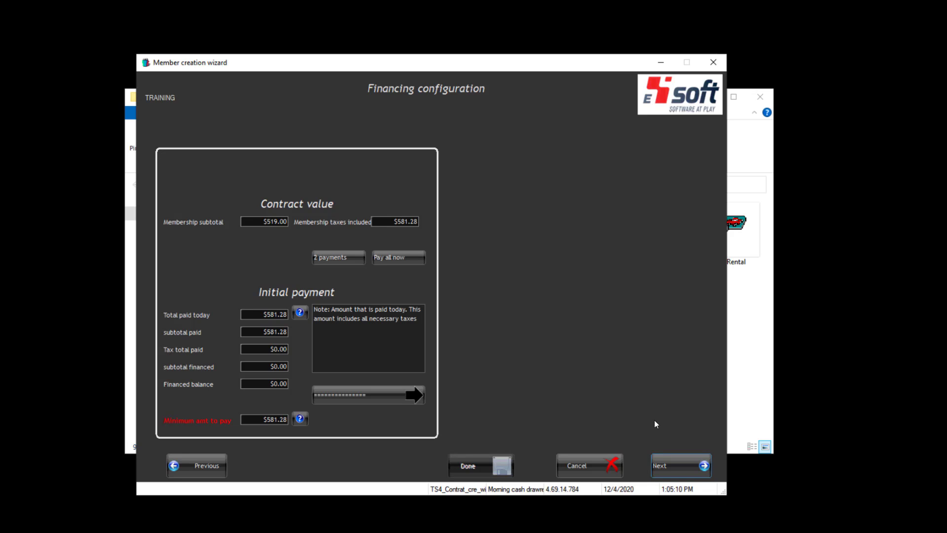
# - Keep the full $581.28 payable today, with 0.00 $ financed
pyautogui.click(668, 462)
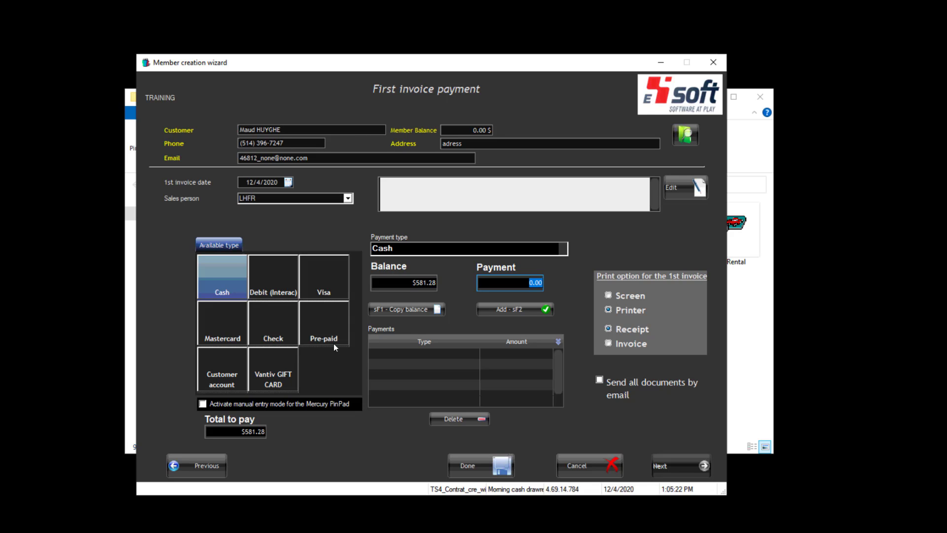
# - Pay the full $581.28 in cash, printing the first invoice to screen
pyautogui.click(228, 287)
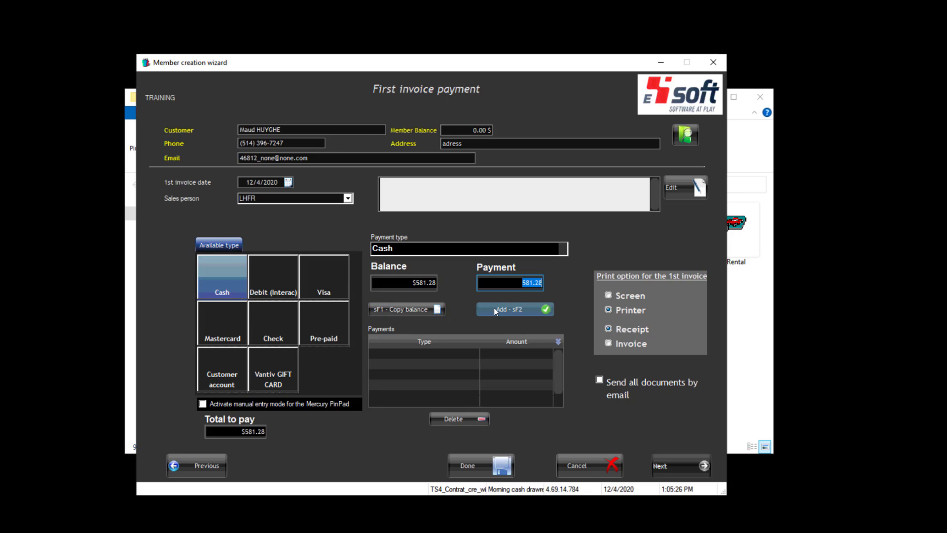
pyautogui.click(641, 297)
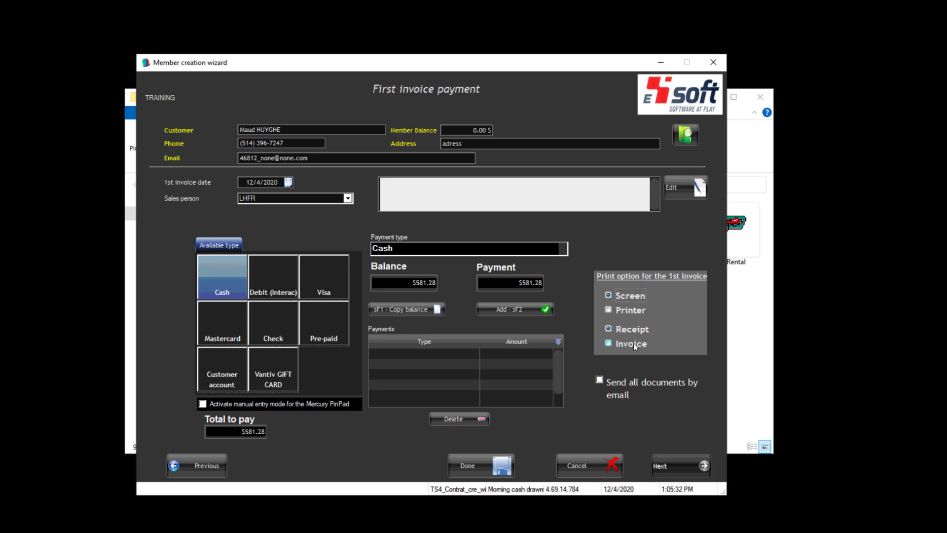
pyautogui.click(664, 336)
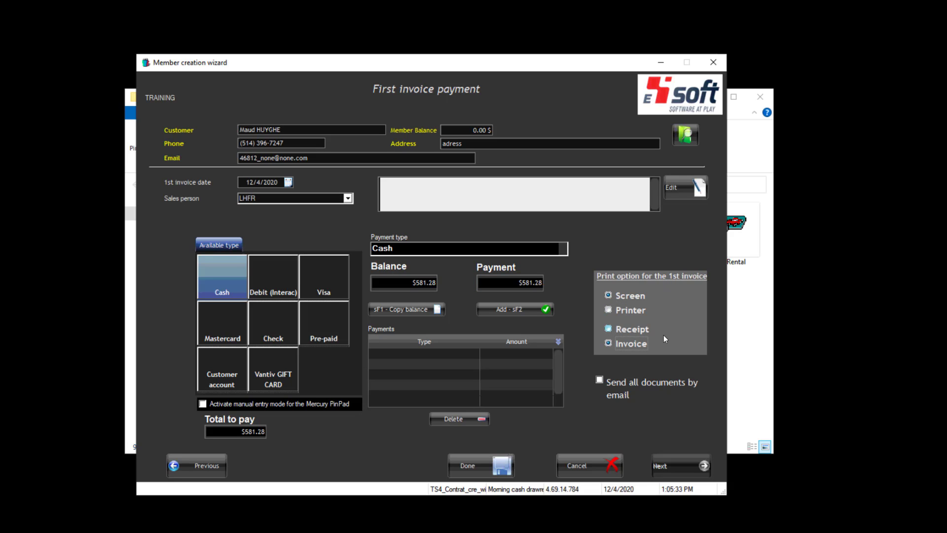
pyautogui.click(526, 308)
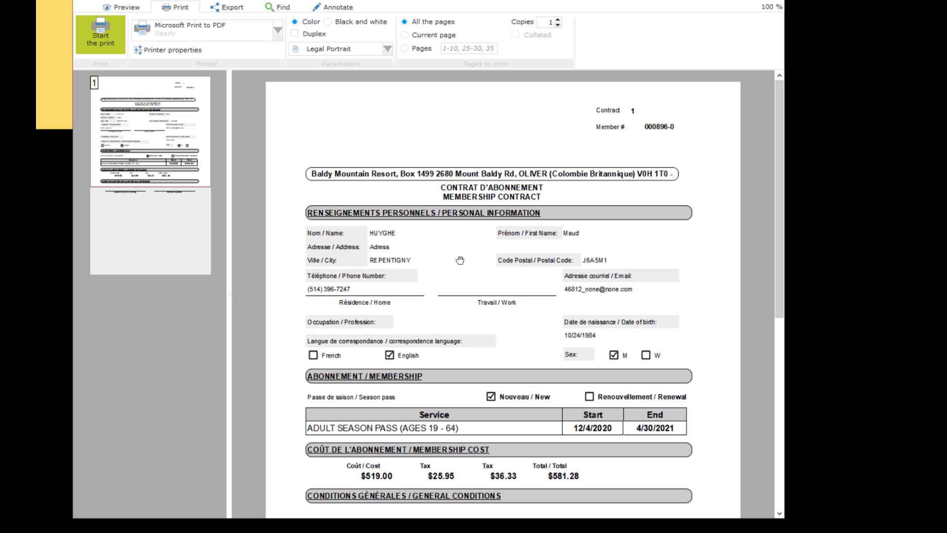
# - Scroll the contract preview to check member details, 12/4/2020–4/30/2021 dates and $581.28 total
pyautogui.scroll(-5, 460, 260)
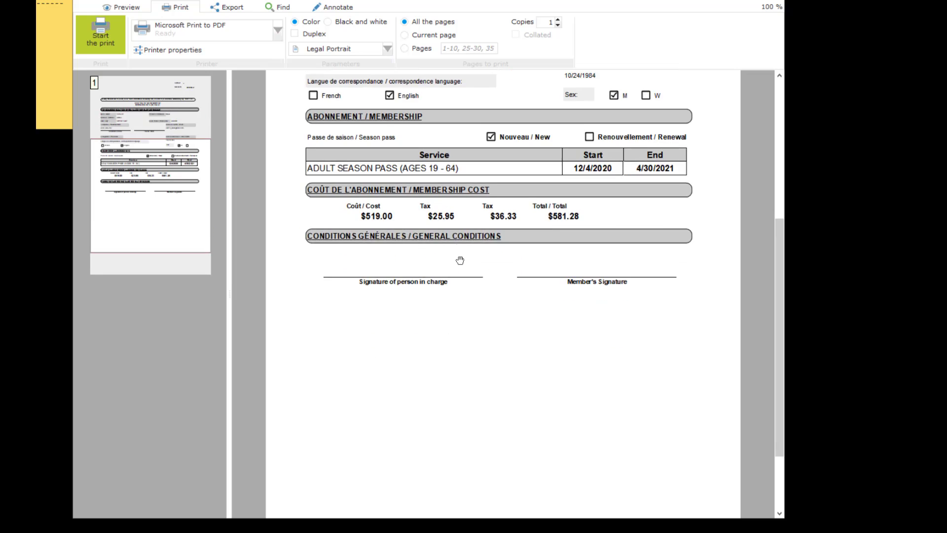
pyautogui.scroll(-2, 459, 260)
pyautogui.scroll(4, 460, 260)
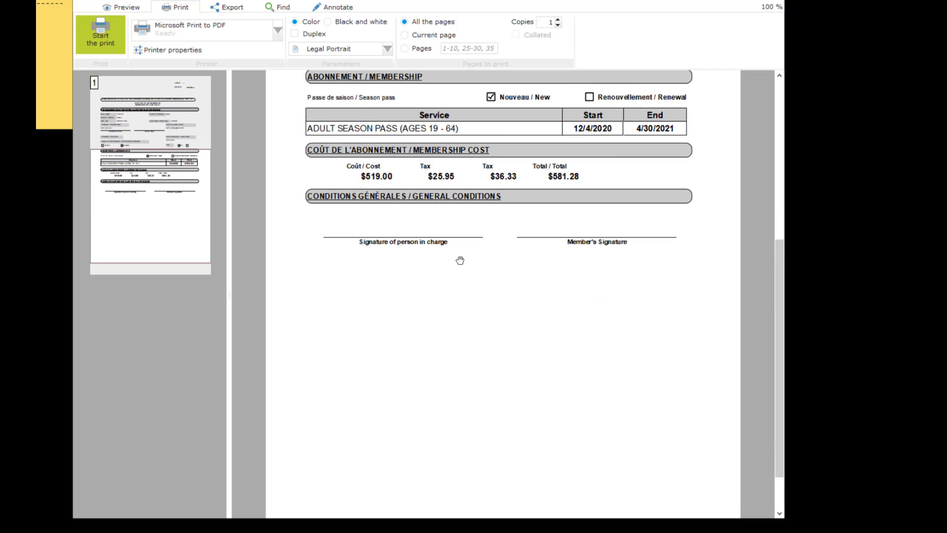
pyautogui.scroll(1, 460, 259)
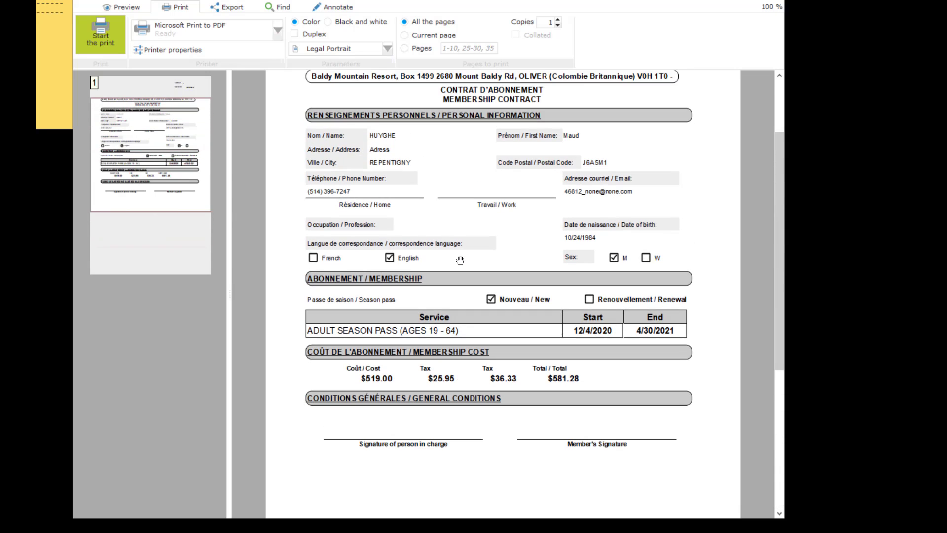
pyautogui.scroll(1, 460, 260)
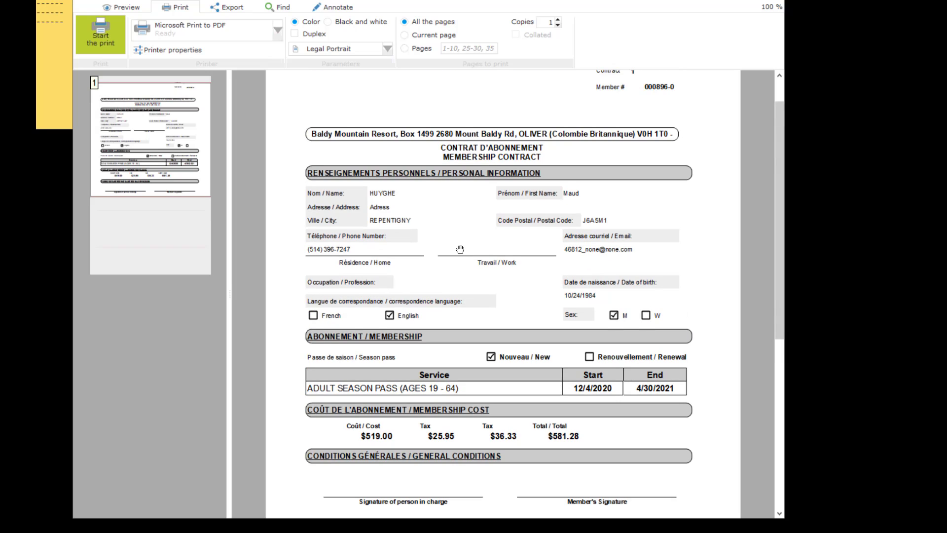
pyautogui.scroll(1, 459, 247)
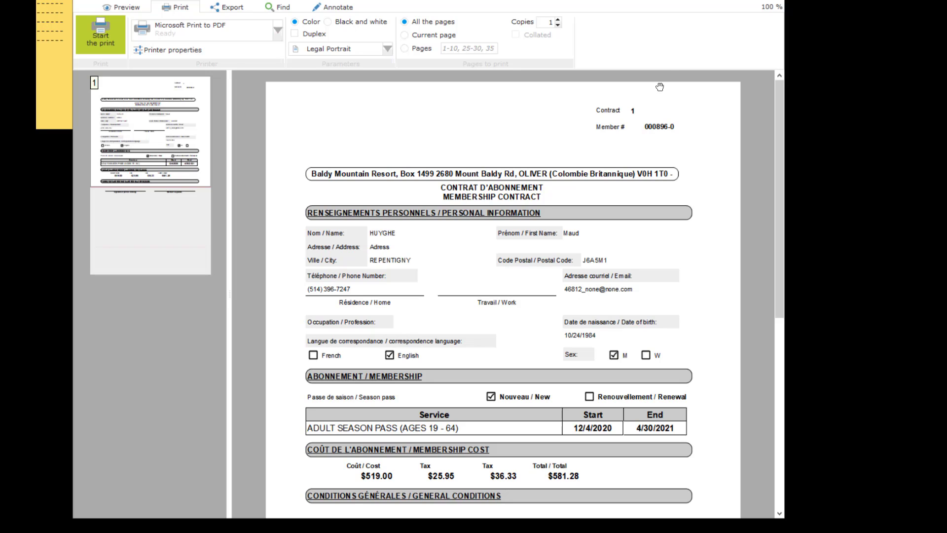
# - Close the contract preview, review the Invoice #2 - Membership preview totalling $581.28, then close it
pyautogui.click(773, 0)
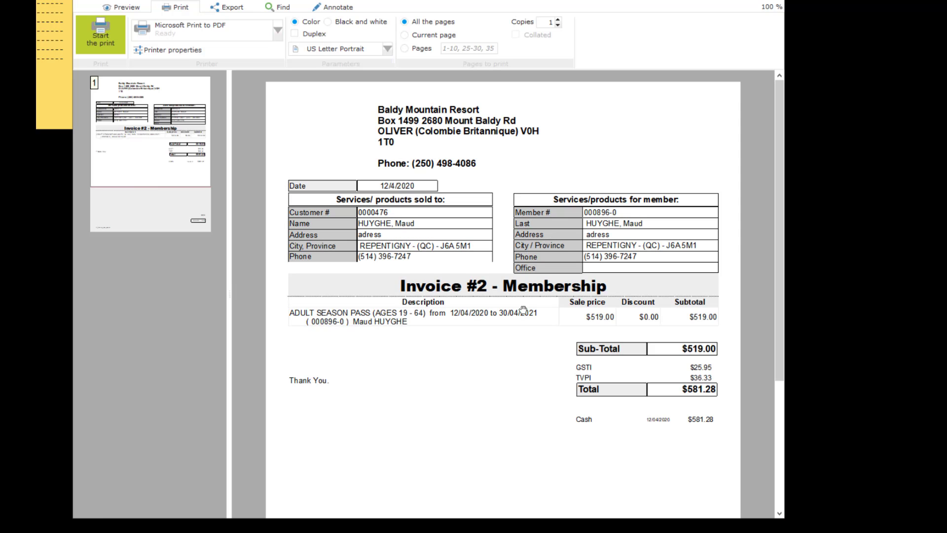
pyautogui.scroll(-4, 523, 310)
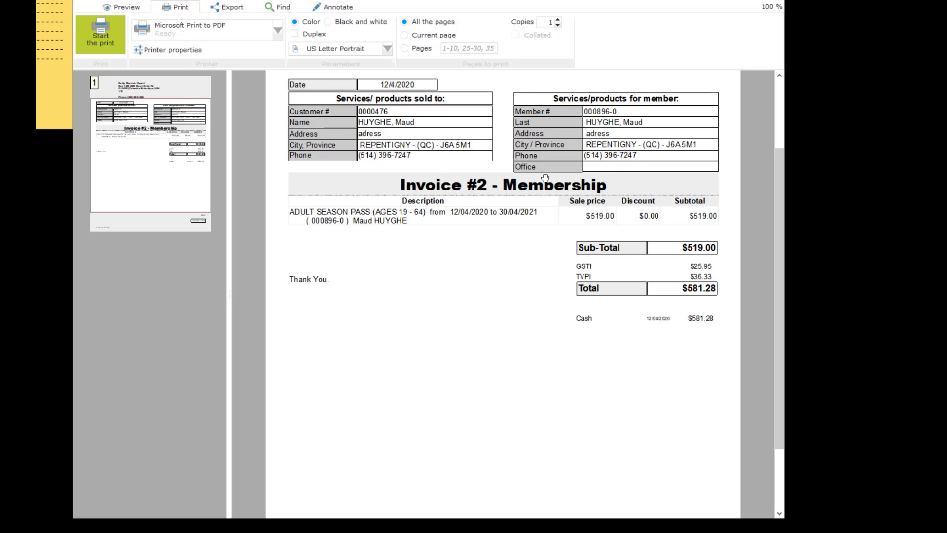
pyautogui.scroll(-1, 775, 4)
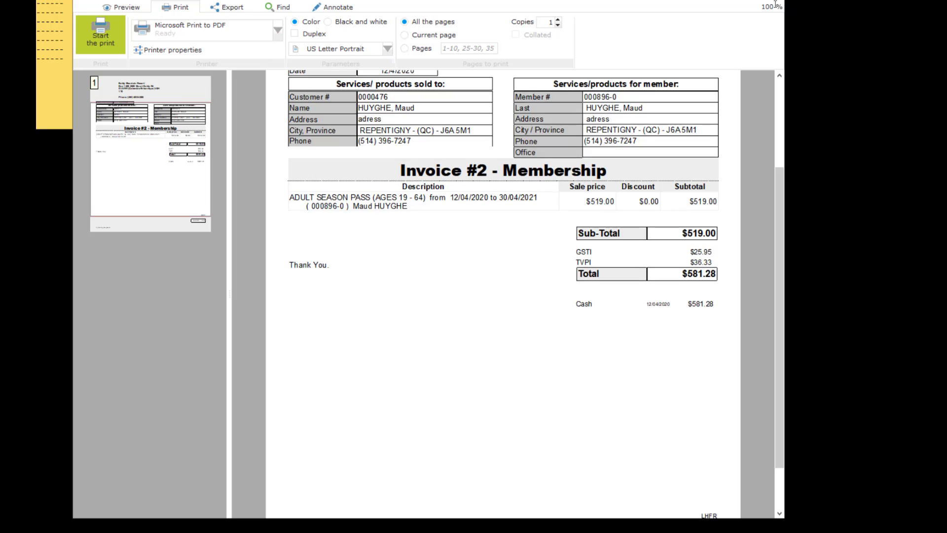
pyautogui.scroll(3, 503, 295)
pyautogui.click(775, 1)
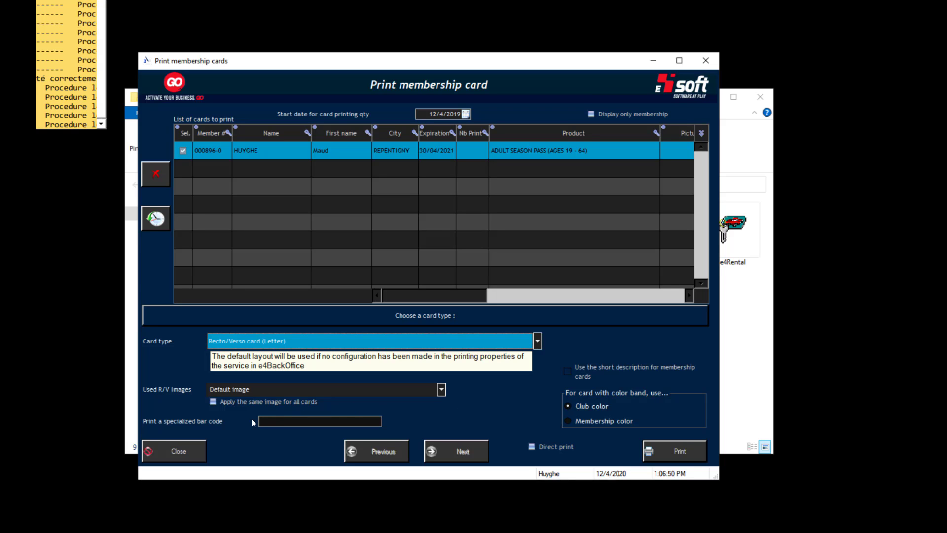
# - Close the Print membership cards window to return to the empty sales screen
pyautogui.click(194, 445)
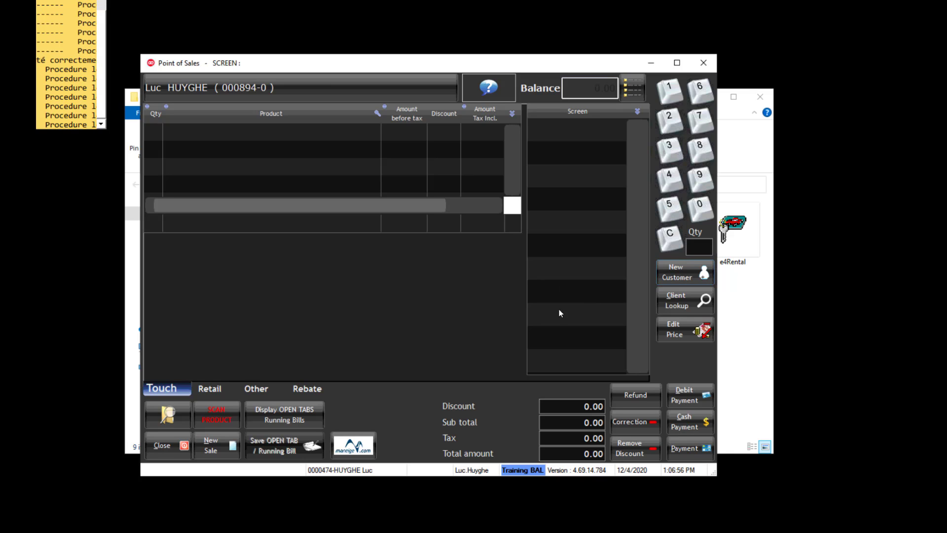
# - Start a new invoice and attach the Adult Season Pass member, found by last-name search, as customer
pyautogui.click(212, 445)
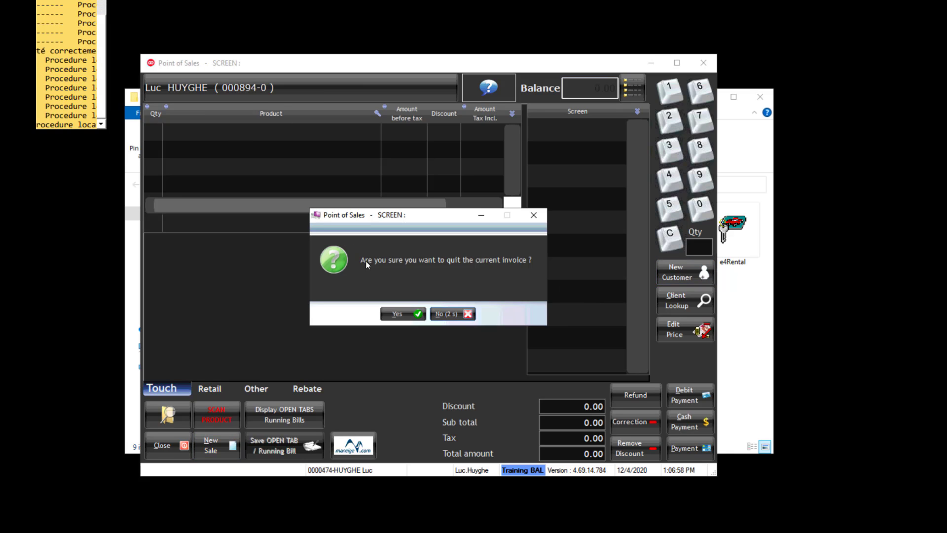
pyautogui.click(398, 312)
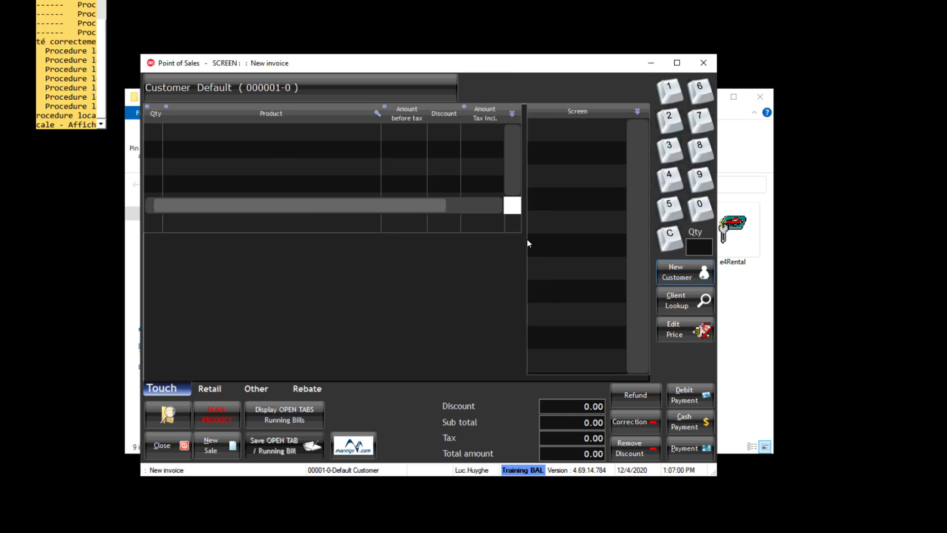
pyautogui.click(676, 298)
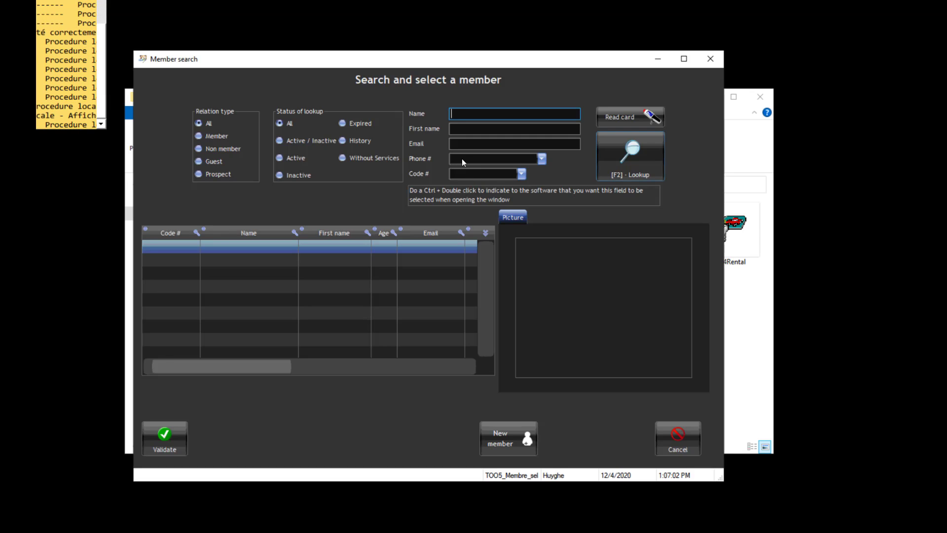
pyautogui.write('HUYGHE')
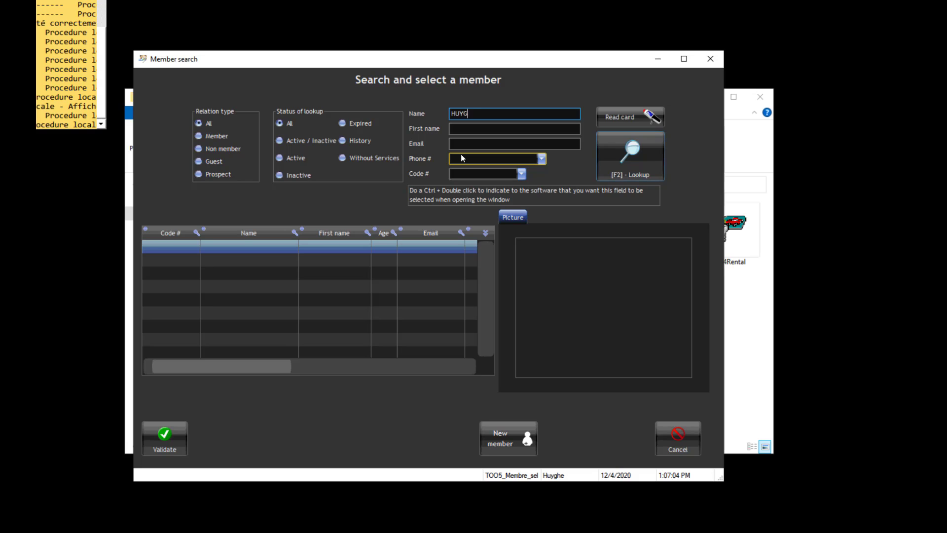
pyautogui.click(625, 167)
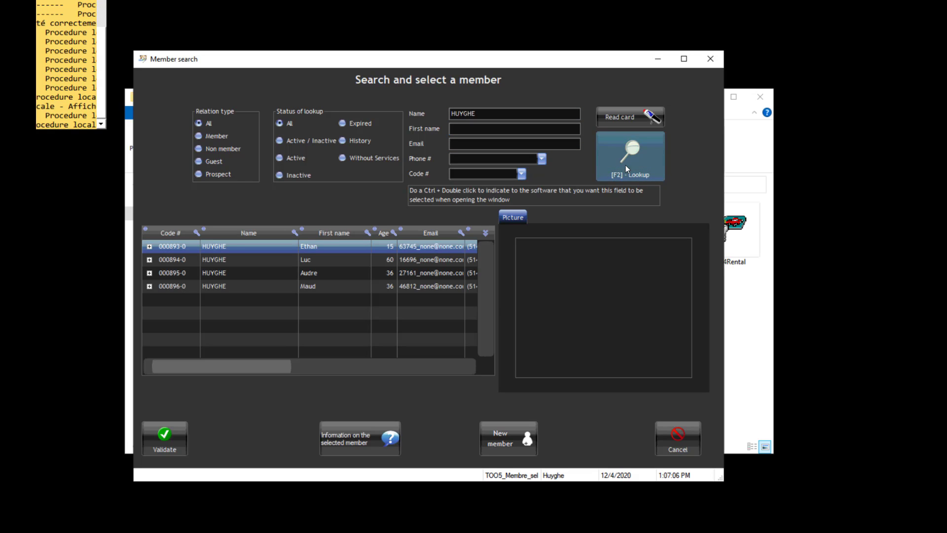
pyautogui.doubleClick(327, 285)
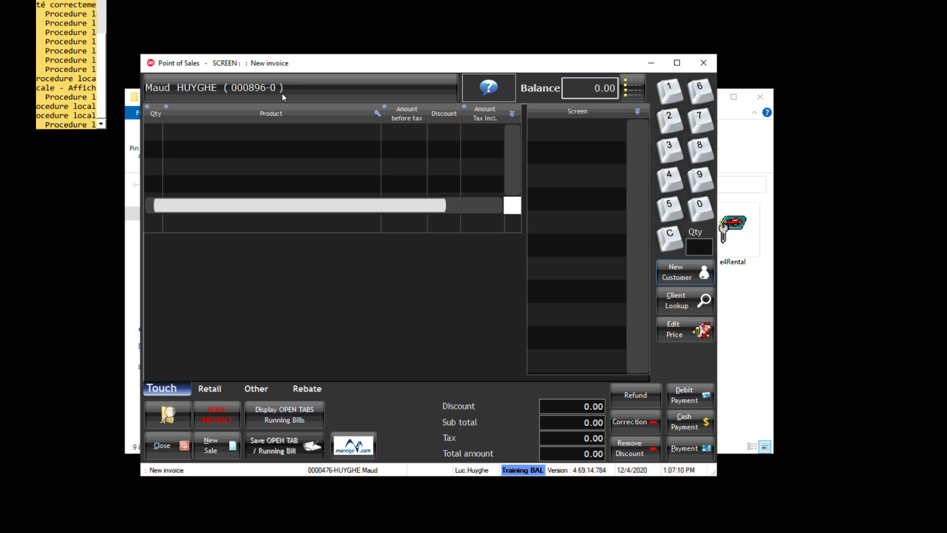
pyautogui.click(503, 96)
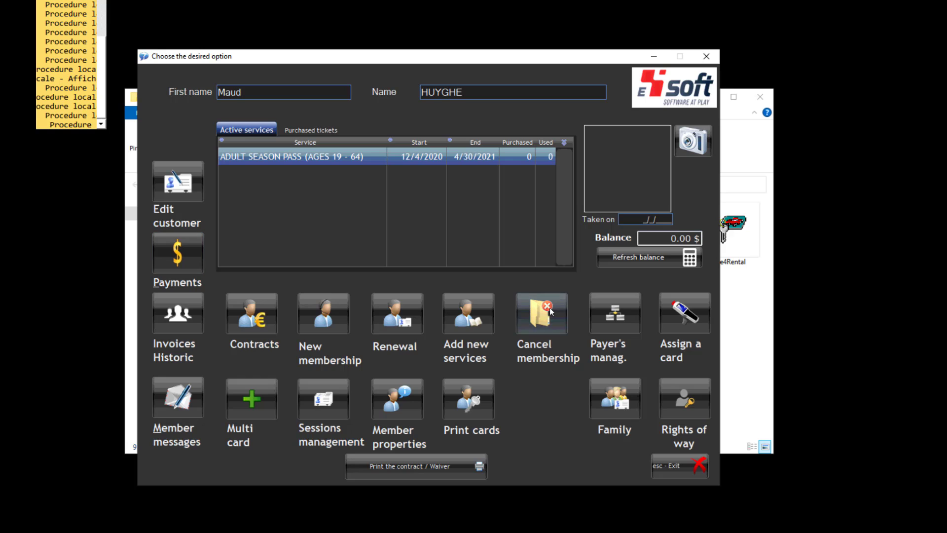
pyautogui.click(268, 321)
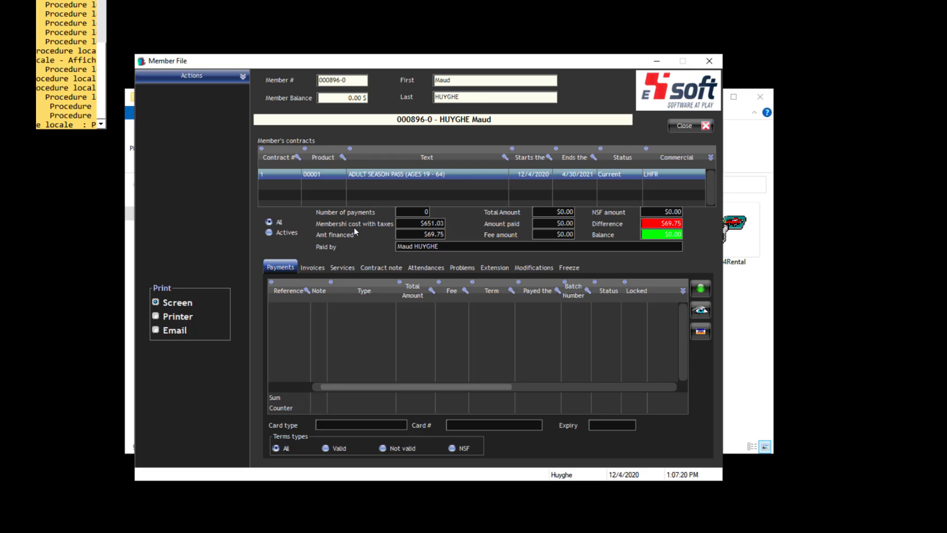
pyautogui.click(316, 269)
pyautogui.click(339, 268)
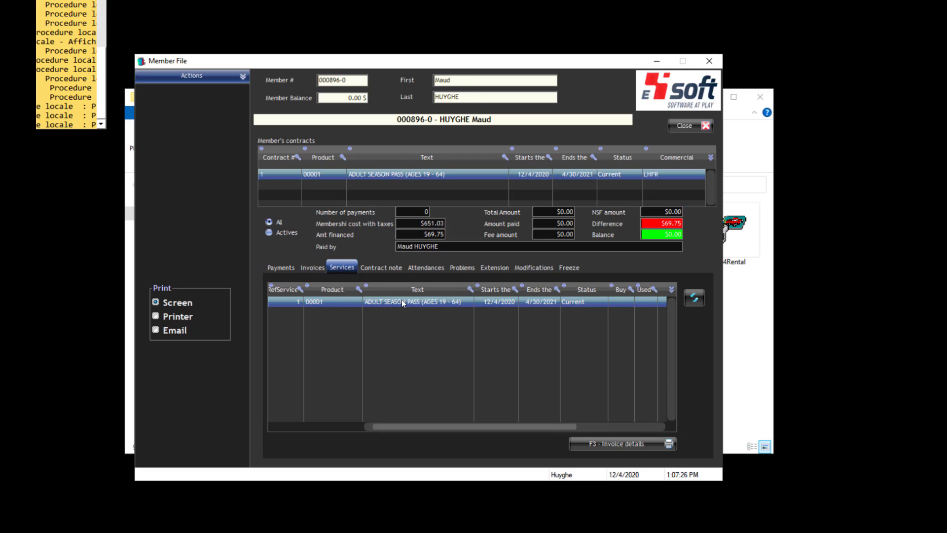
pyautogui.click(677, 127)
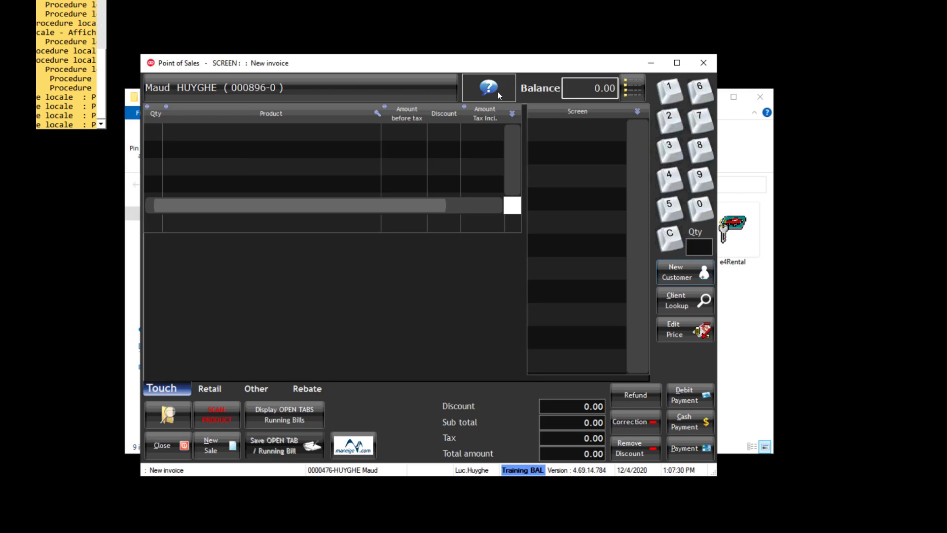
pyautogui.click(498, 92)
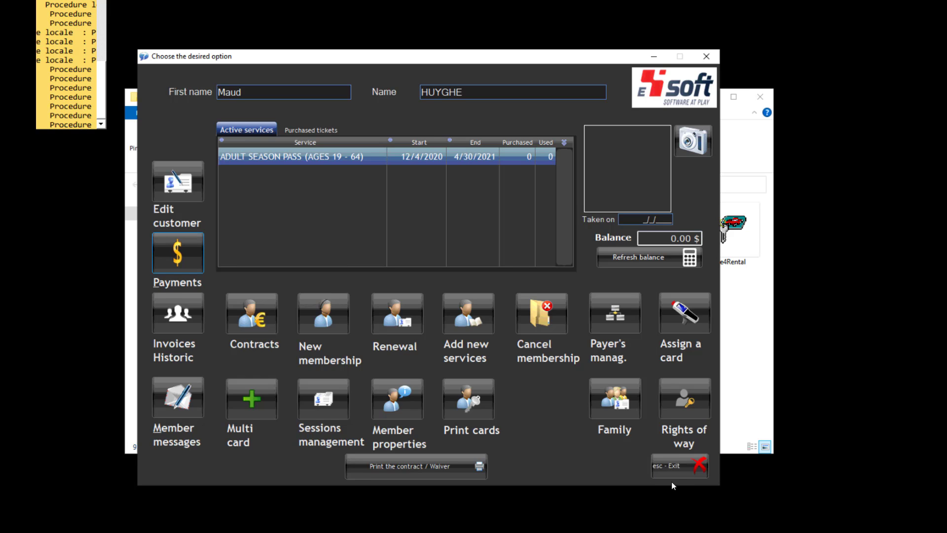
pyautogui.click(681, 466)
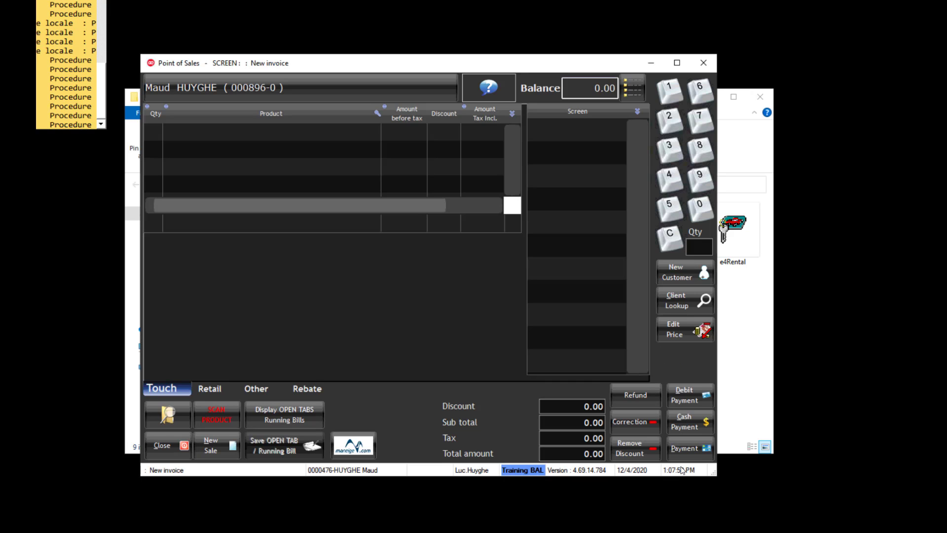